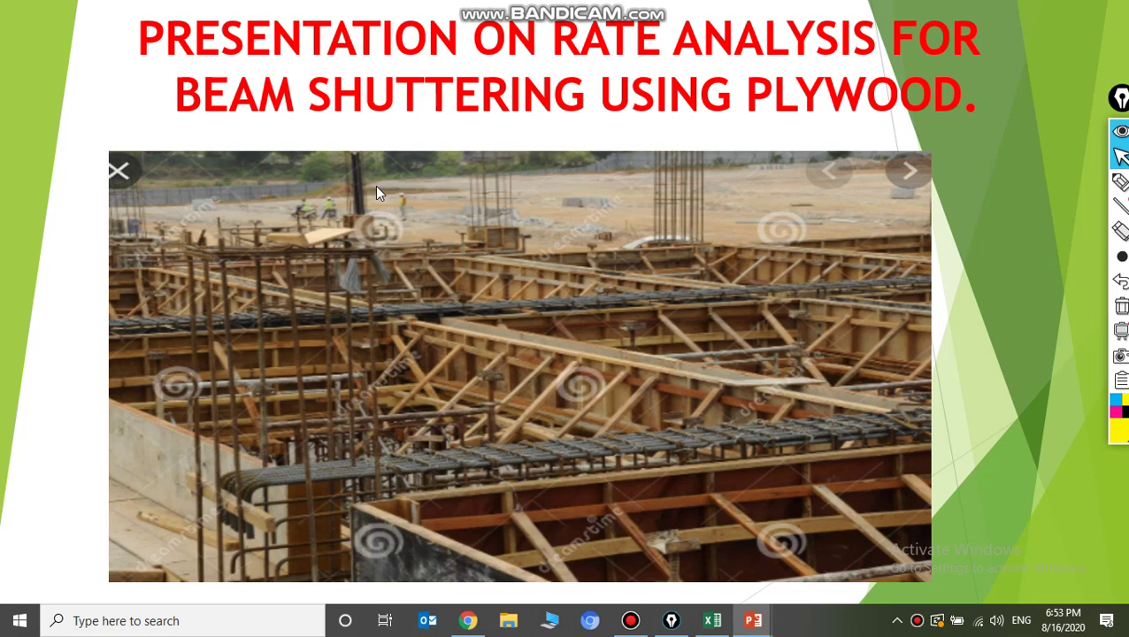
Advance the presentation to the Rate Analysis slide and reveal its points through the one about a contractor starting a new project
{"action": "scroll", "coordinate": [376, 190], "scroll_direction": "down", "scroll_amount": 5}
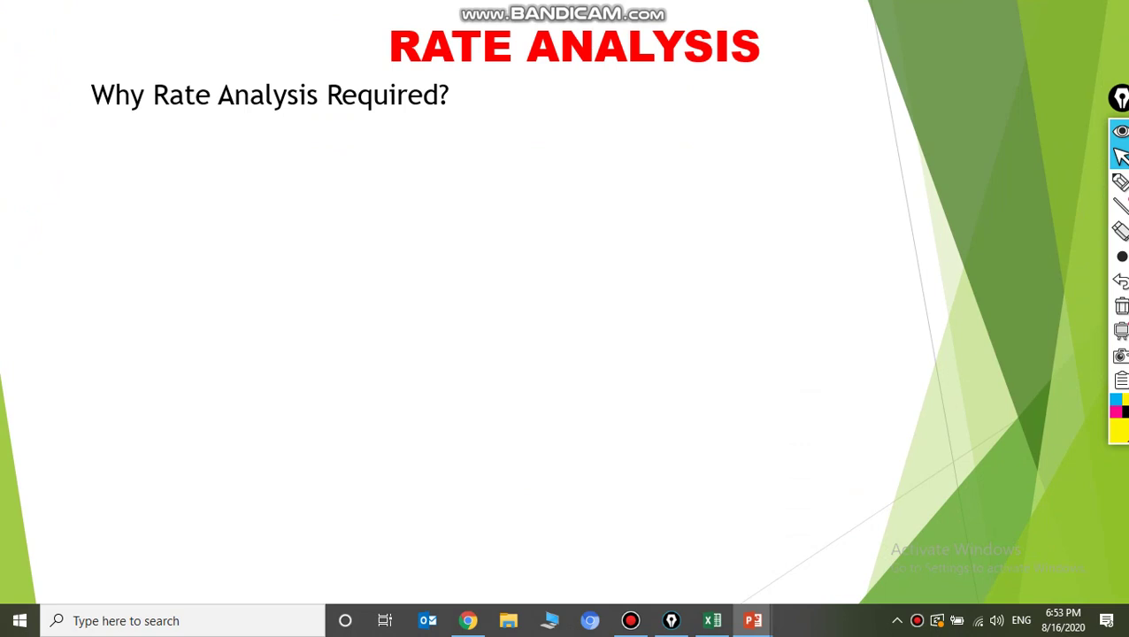
{"action": "scroll", "coordinate": [252, 301], "scroll_direction": "down", "scroll_amount": 1}
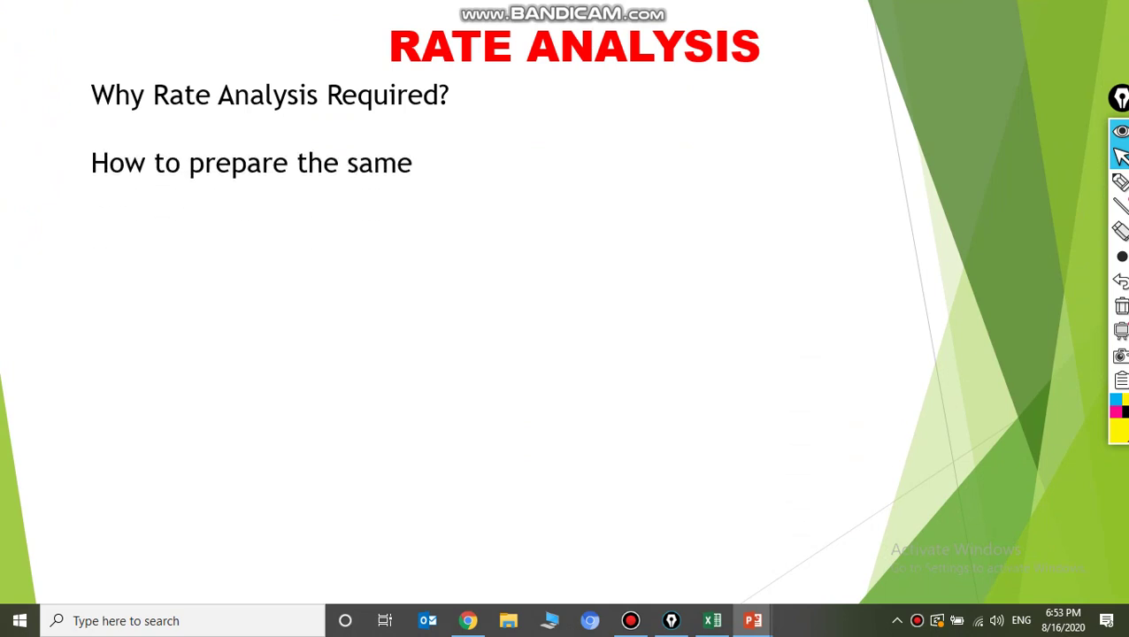
{"action": "key", "text": "Down"}
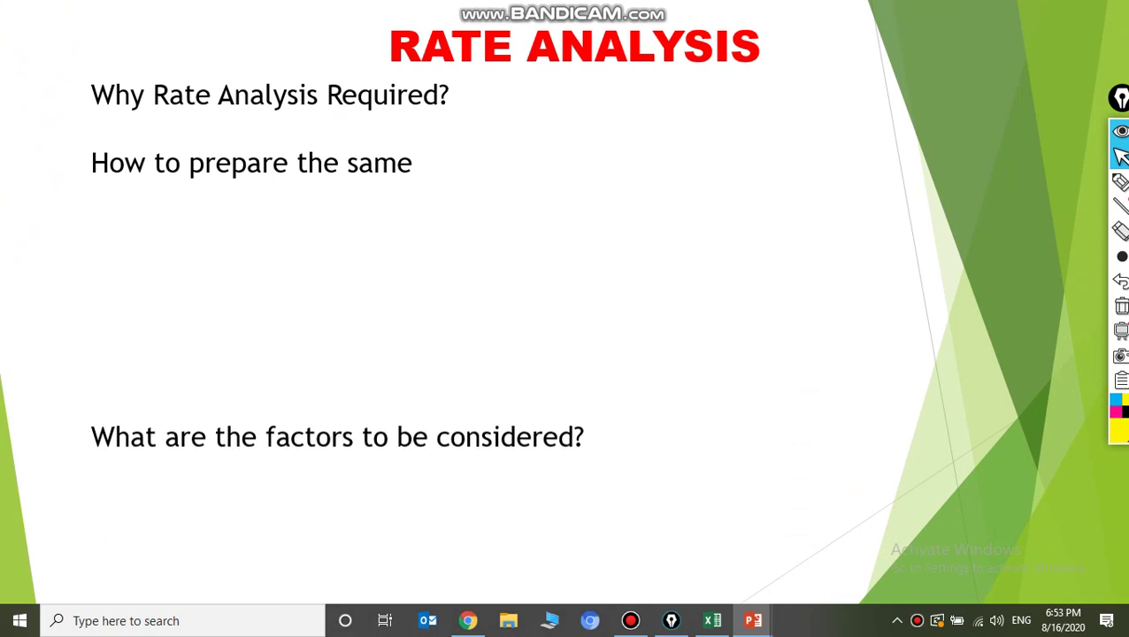
{"action": "key", "text": "Down"}
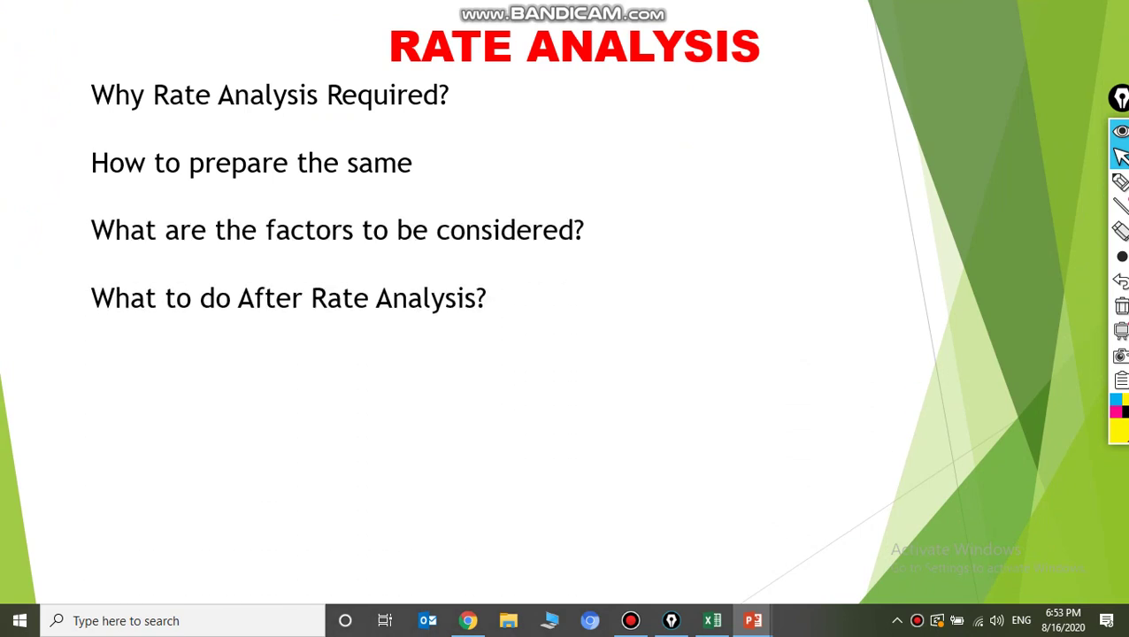
{"action": "key", "text": "Down"}
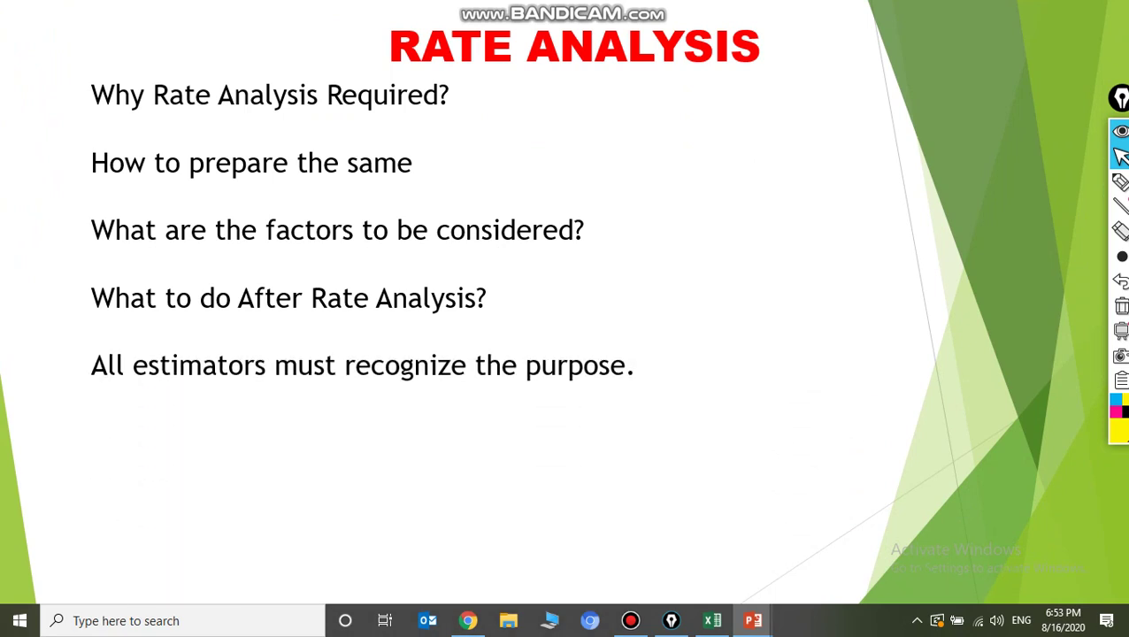
{"action": "key", "text": "Down"}
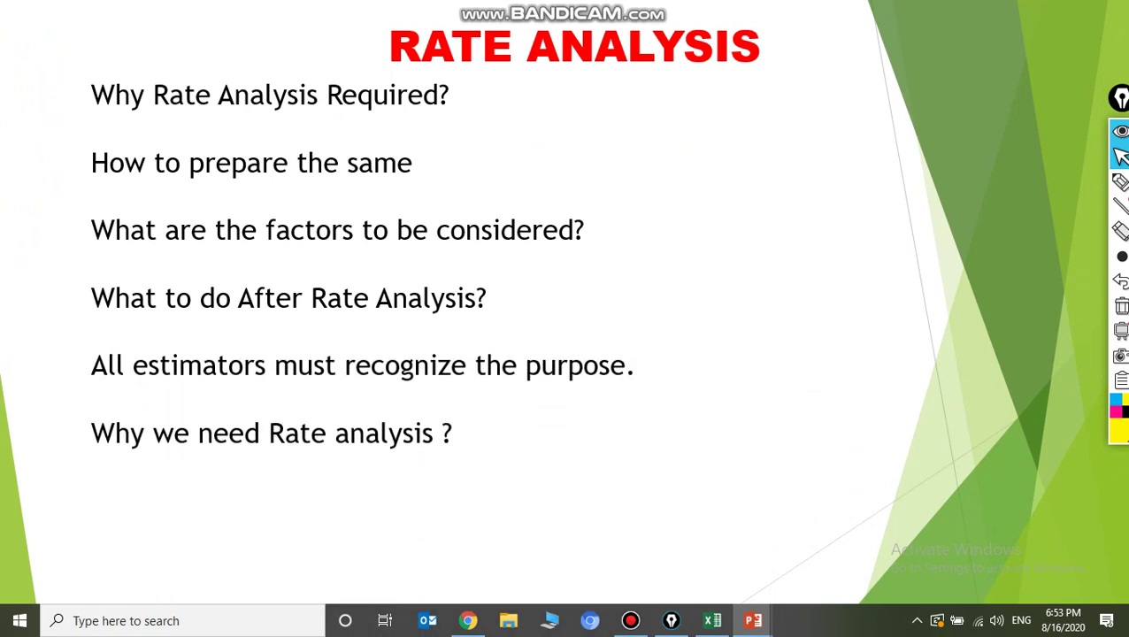
{"action": "key", "text": "Down"}
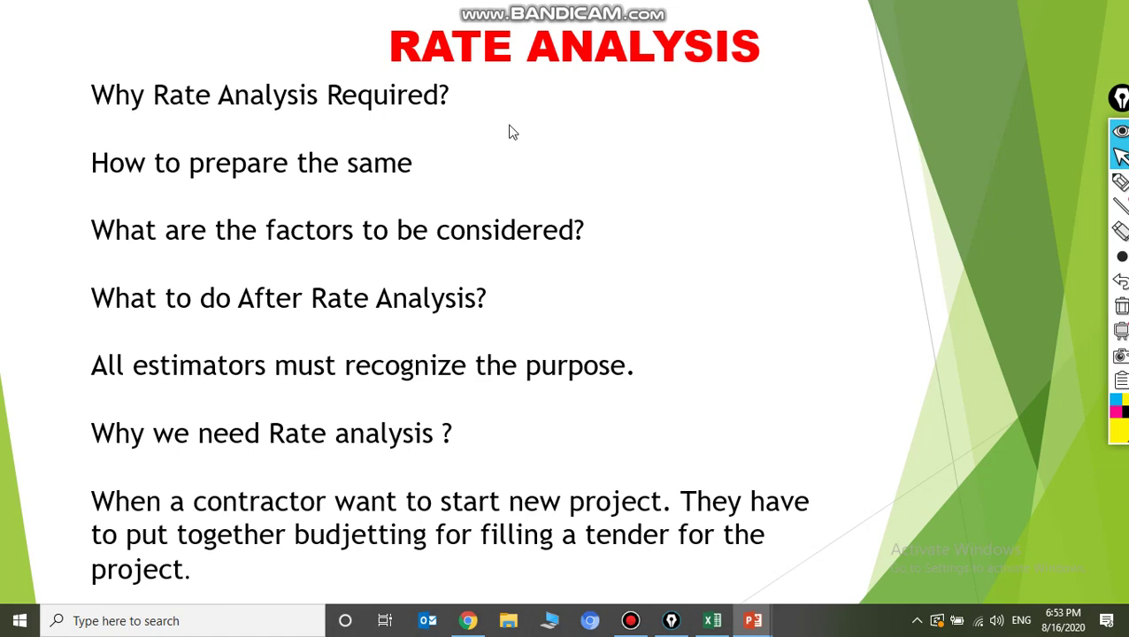
Switch to the beam shuttering cost workbook in Excel and go to the beginning of Sheet1
{"action": "left_click", "coordinate": [711, 624]}
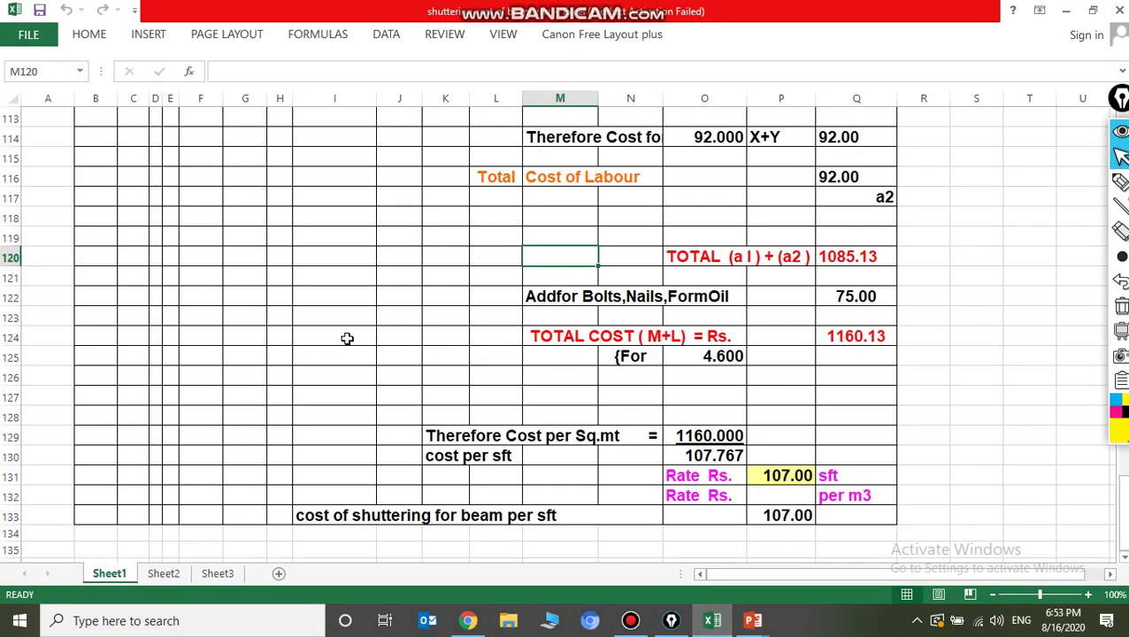
{"action": "scroll", "coordinate": [347, 339], "scroll_direction": "up", "scroll_amount": 20}
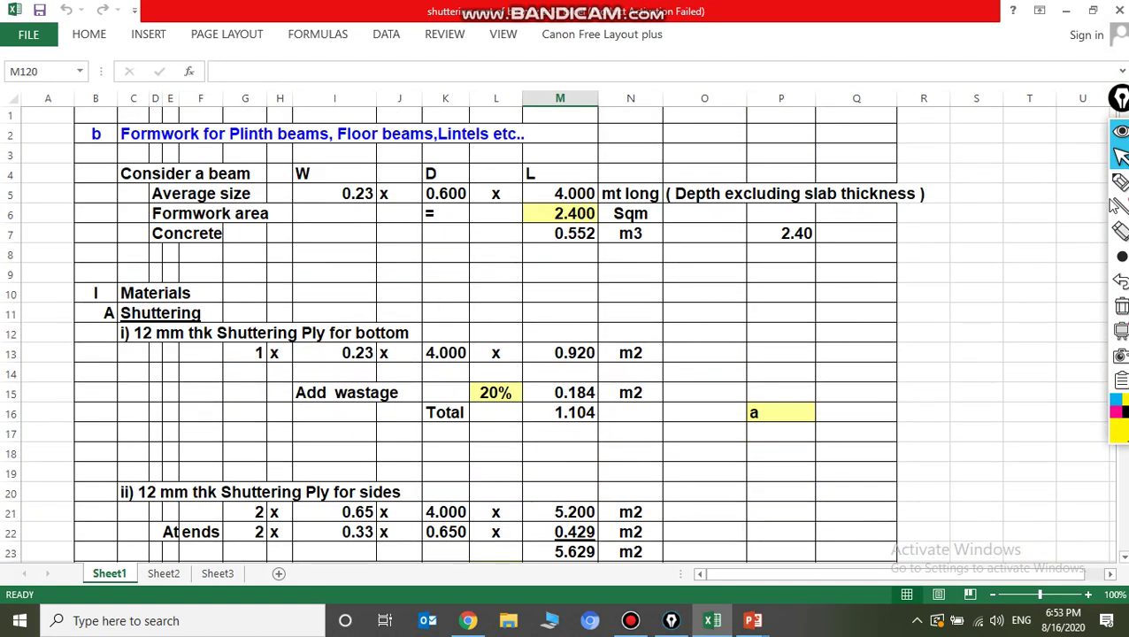
Circle the beam size, formwork area and concrete block in rows 2 to 7 with the yellow pen and clear the mark
{"action": "left_click", "coordinate": [1120, 182]}
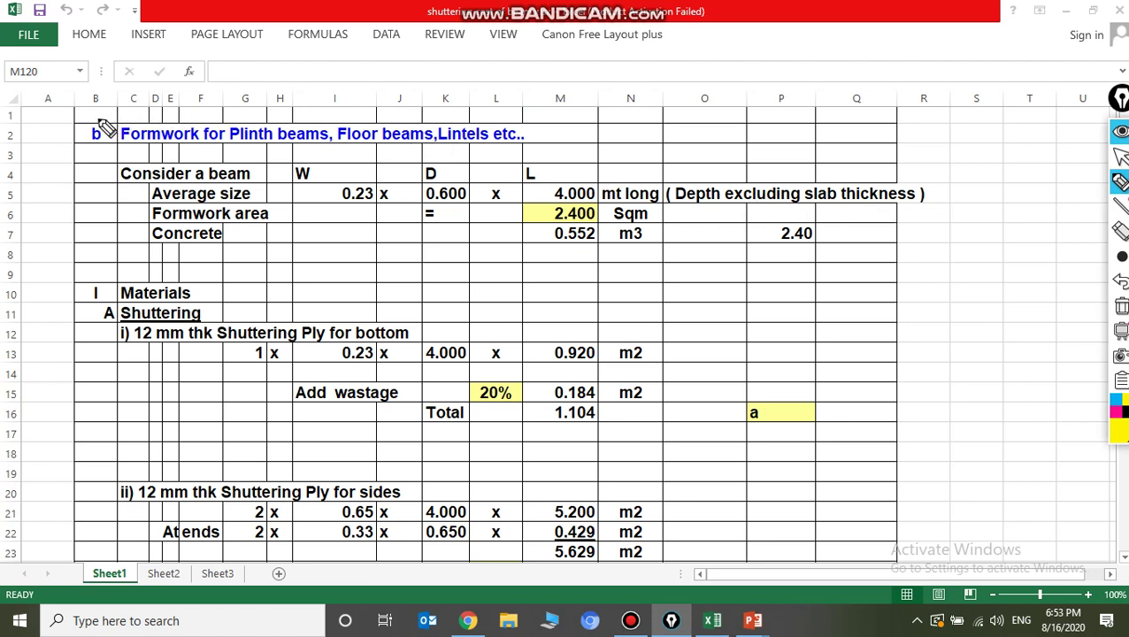
{"action": "mouse_move", "coordinate": [78, 114]}
{"action": "left_mouse_down"}
{"action": "mouse_move", "coordinate": [179, 129]}
{"action": "mouse_move", "coordinate": [512, 121]}
{"action": "mouse_move", "coordinate": [872, 161]}
{"action": "mouse_move", "coordinate": [909, 232]}
{"action": "mouse_move", "coordinate": [735, 321]}
{"action": "mouse_move", "coordinate": [455, 267]}
{"action": "mouse_move", "coordinate": [156, 254]}
{"action": "mouse_move", "coordinate": [86, 229]}
{"action": "mouse_move", "coordinate": [89, 123]}
{"action": "left_mouse_up"}
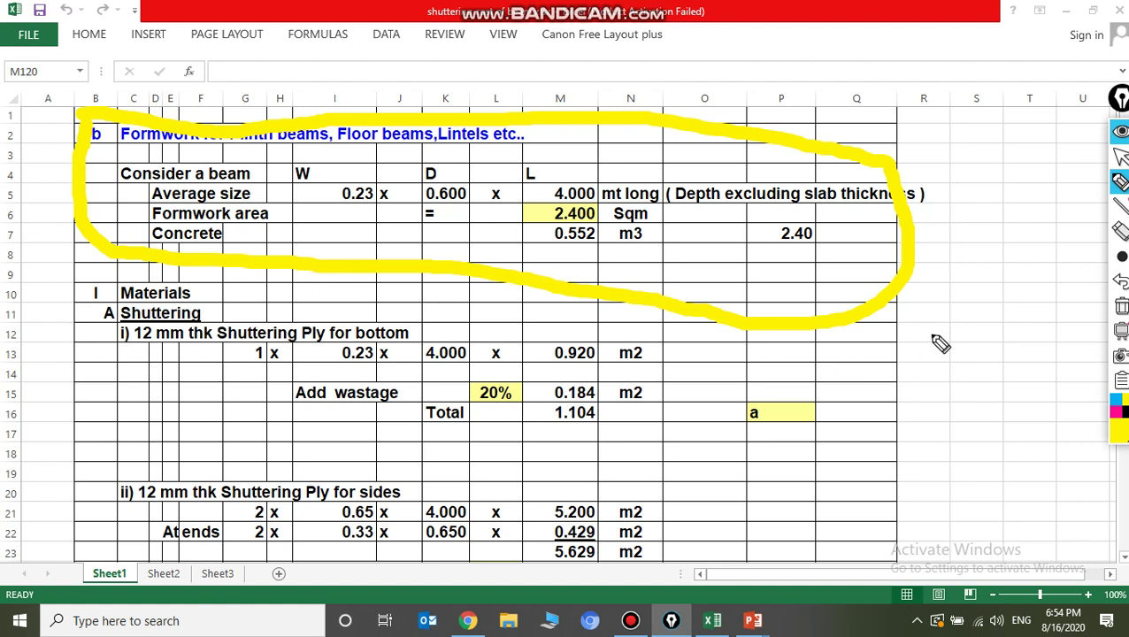
{"action": "left_click", "coordinate": [1122, 306]}
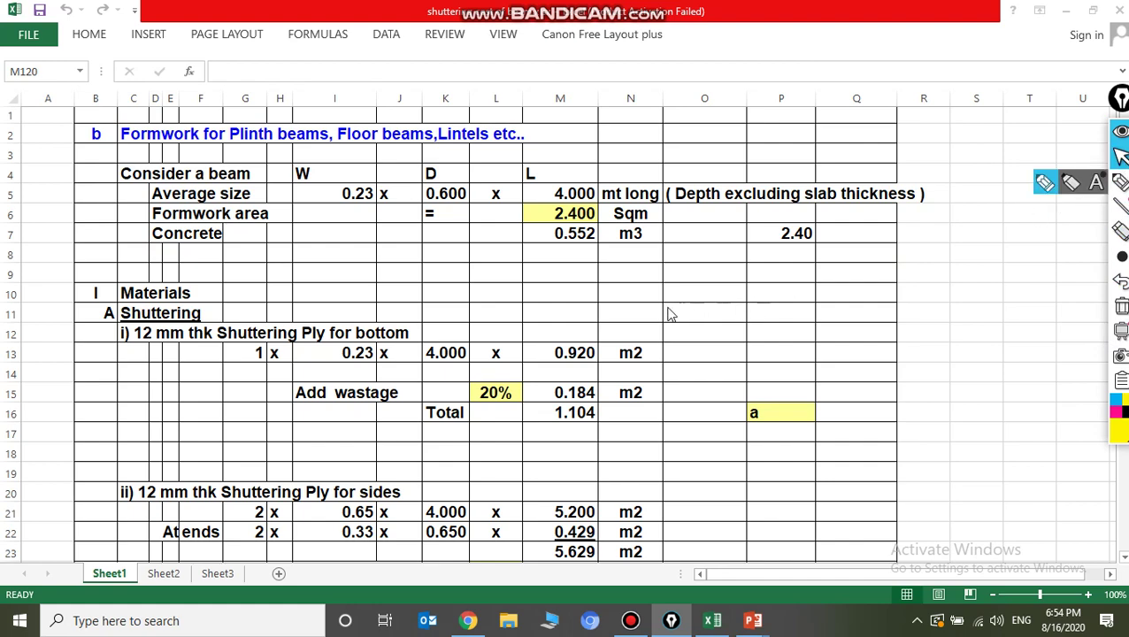
{"action": "key", "text": "ctrl+shift+1"}
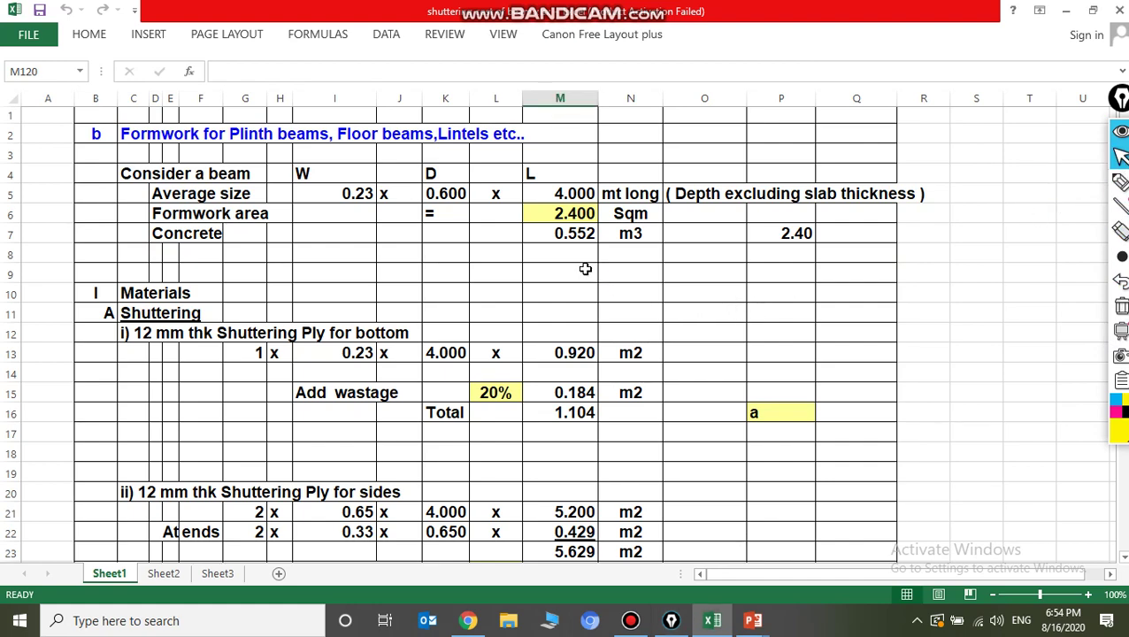
Circle the shuttering ply calculations under Materials, from row 10 to the plywood cost in row 30, and clear the mark
{"action": "scroll", "coordinate": [585, 269], "scroll_direction": "down", "scroll_amount": 3}
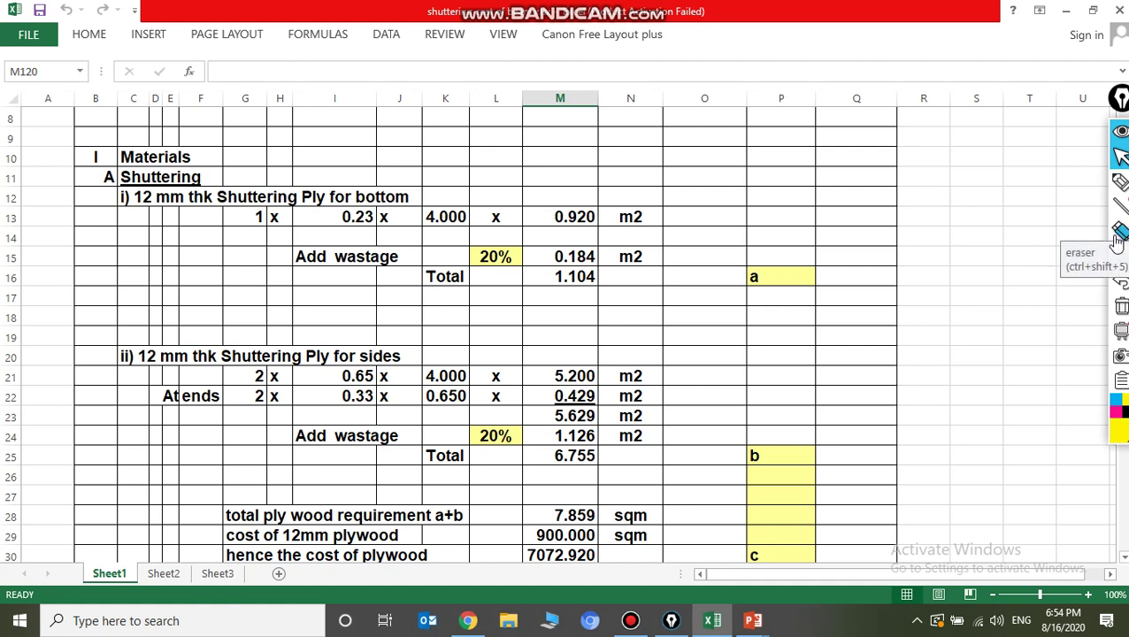
{"action": "left_click", "coordinate": [1120, 181]}
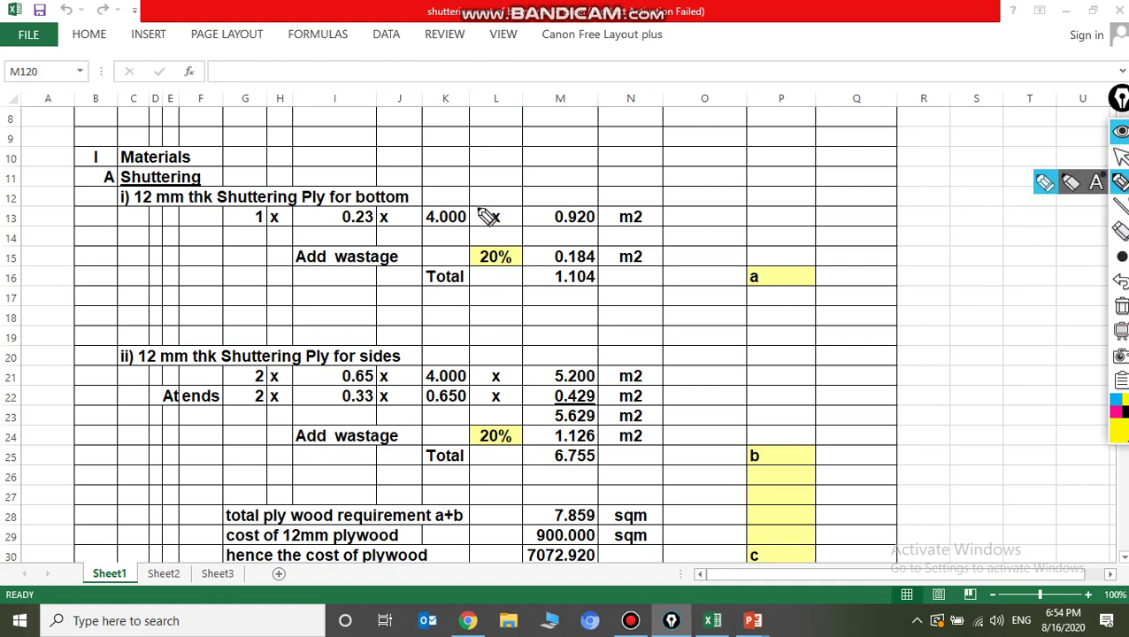
{"action": "mouse_move", "coordinate": [55, 142]}
{"action": "left_mouse_down"}
{"action": "mouse_move", "coordinate": [232, 145]}
{"action": "mouse_move", "coordinate": [675, 211]}
{"action": "mouse_move", "coordinate": [814, 268]}
{"action": "mouse_move", "coordinate": [837, 403]}
{"action": "mouse_move", "coordinate": [827, 536]}
{"action": "mouse_move", "coordinate": [723, 600]}
{"action": "mouse_move", "coordinate": [276, 568]}
{"action": "mouse_move", "coordinate": [120, 520]}
{"action": "left_mouse_up"}
{"action": "left_click_drag", "start_coordinate": [100, 471], "coordinate": [90, 151]}
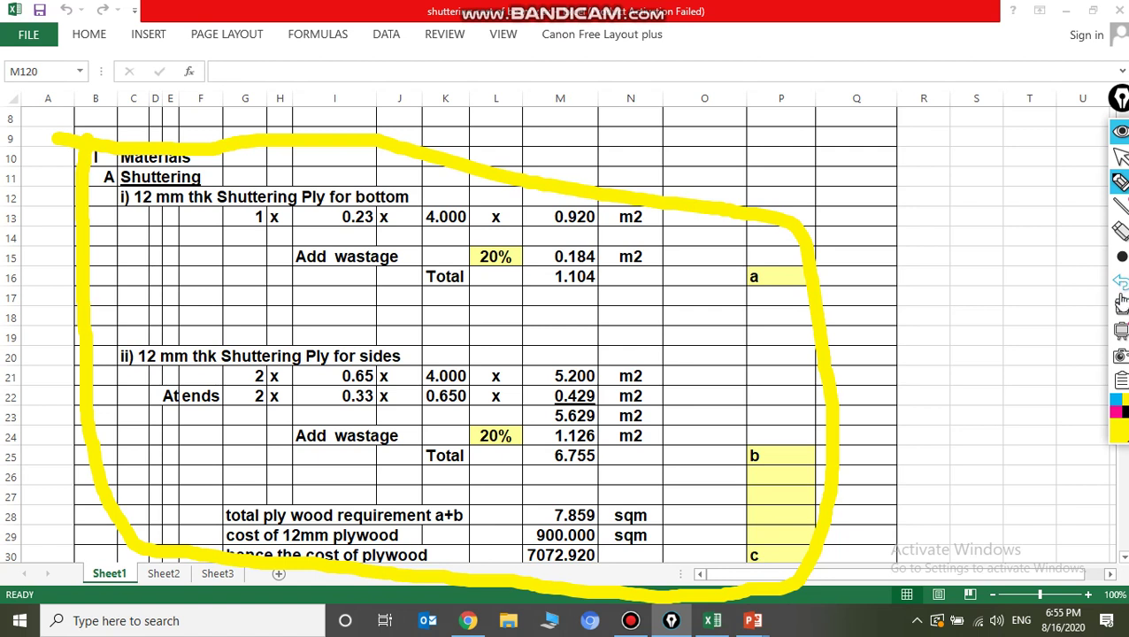
{"action": "left_click", "coordinate": [1121, 306]}
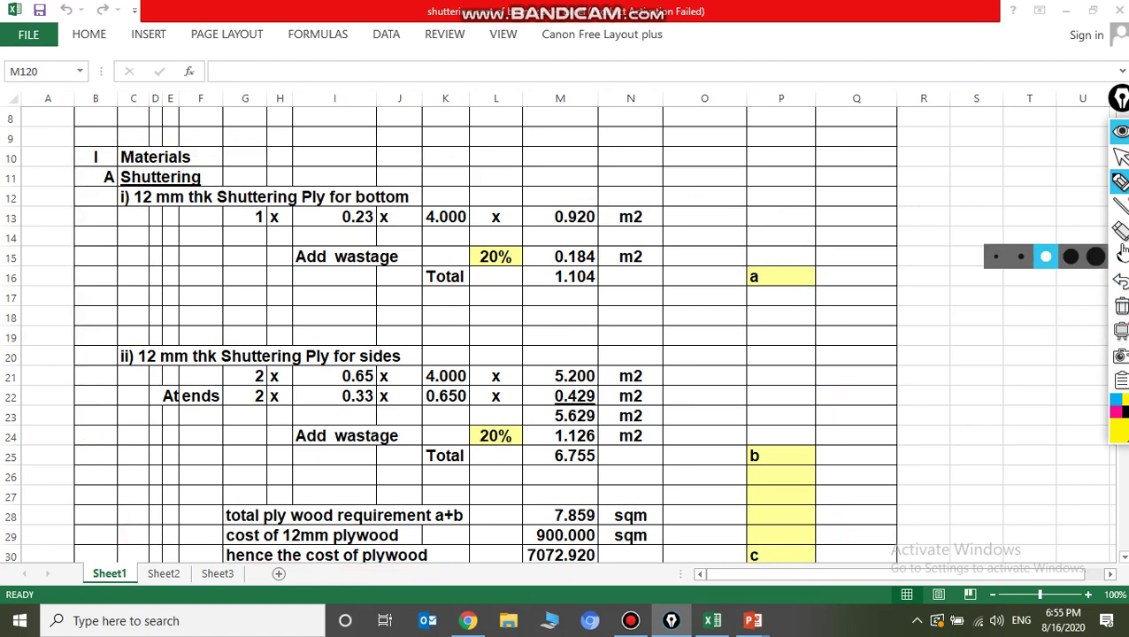
{"action": "left_click", "coordinate": [1120, 155]}
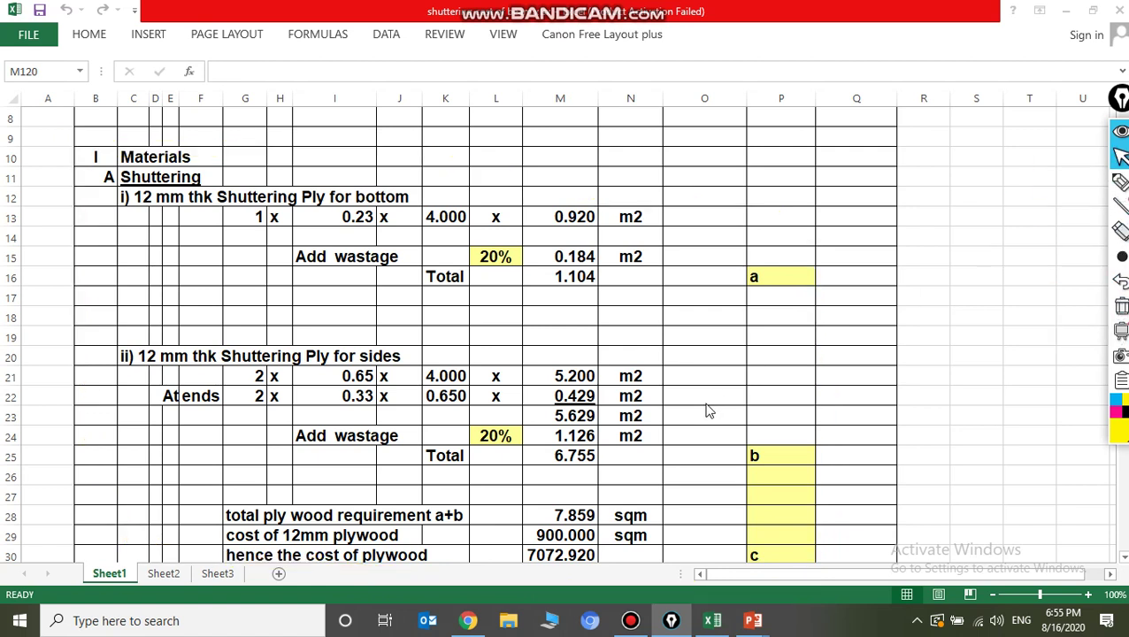
Circle the number of repetitions and the cost of ply per use in rows 34 to 36, and clear the mark
{"action": "scroll", "coordinate": [704, 404], "scroll_direction": "down", "scroll_amount": 5}
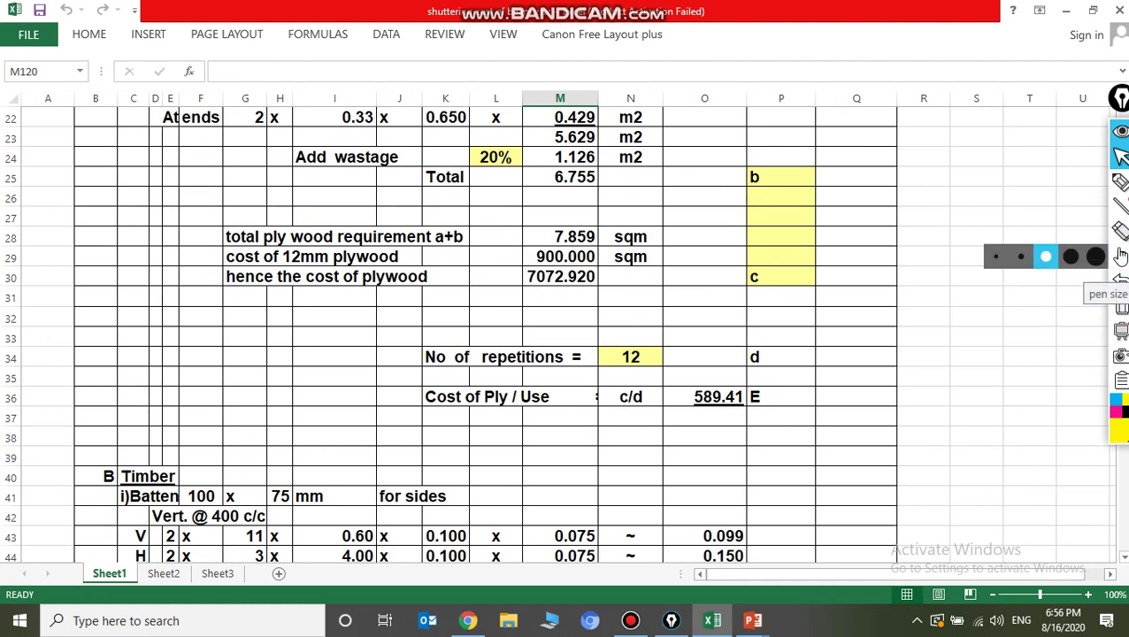
{"action": "mouse_move", "coordinate": [1115, 206]}
{"action": "left_click", "coordinate": [1120, 181]}
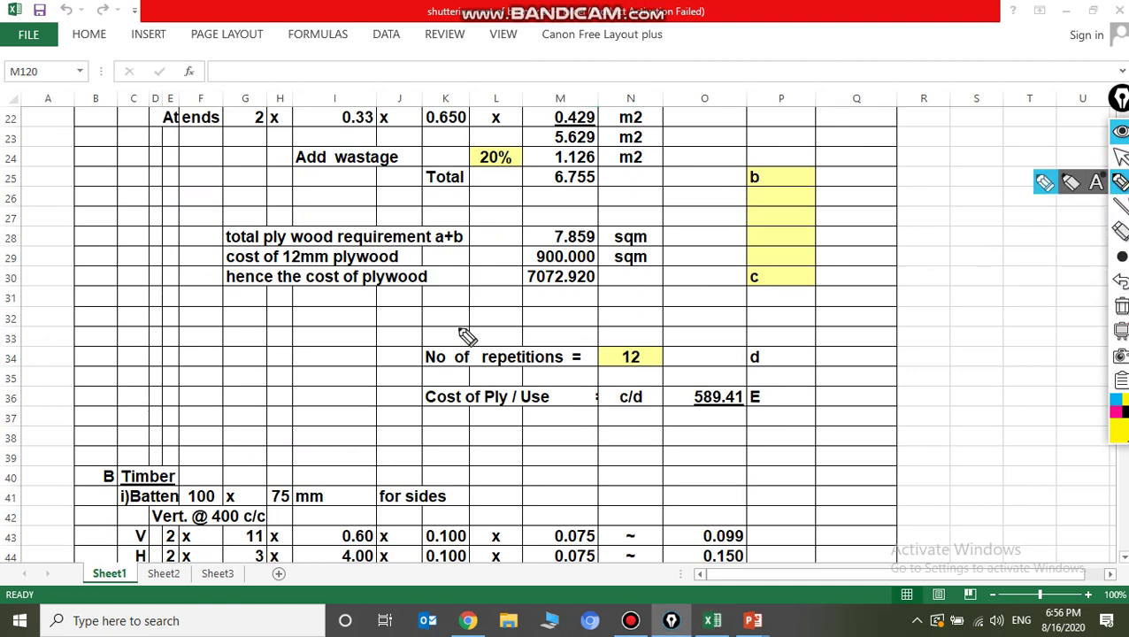
{"action": "left_click_drag", "start_coordinate": [341, 334], "coordinate": [401, 334]}
{"action": "mouse_move", "coordinate": [478, 338]}
{"action": "left_mouse_down"}
{"action": "mouse_move", "coordinate": [751, 339]}
{"action": "mouse_move", "coordinate": [771, 428]}
{"action": "mouse_move", "coordinate": [433, 449]}
{"action": "mouse_move", "coordinate": [341, 347]}
{"action": "left_mouse_up"}
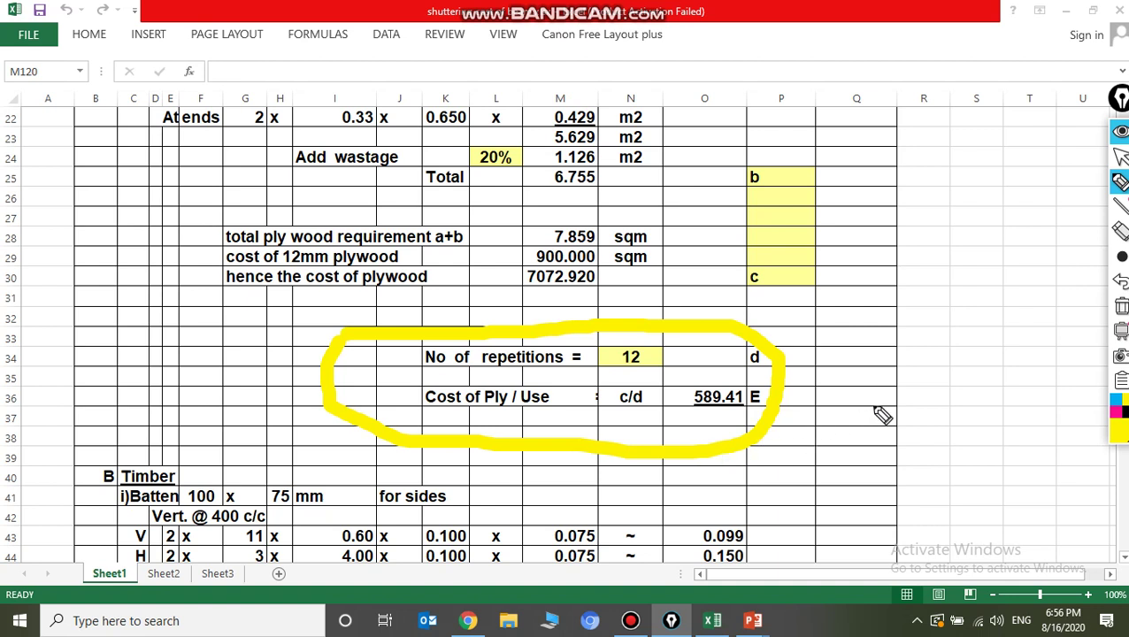
{"action": "left_click", "coordinate": [1119, 306]}
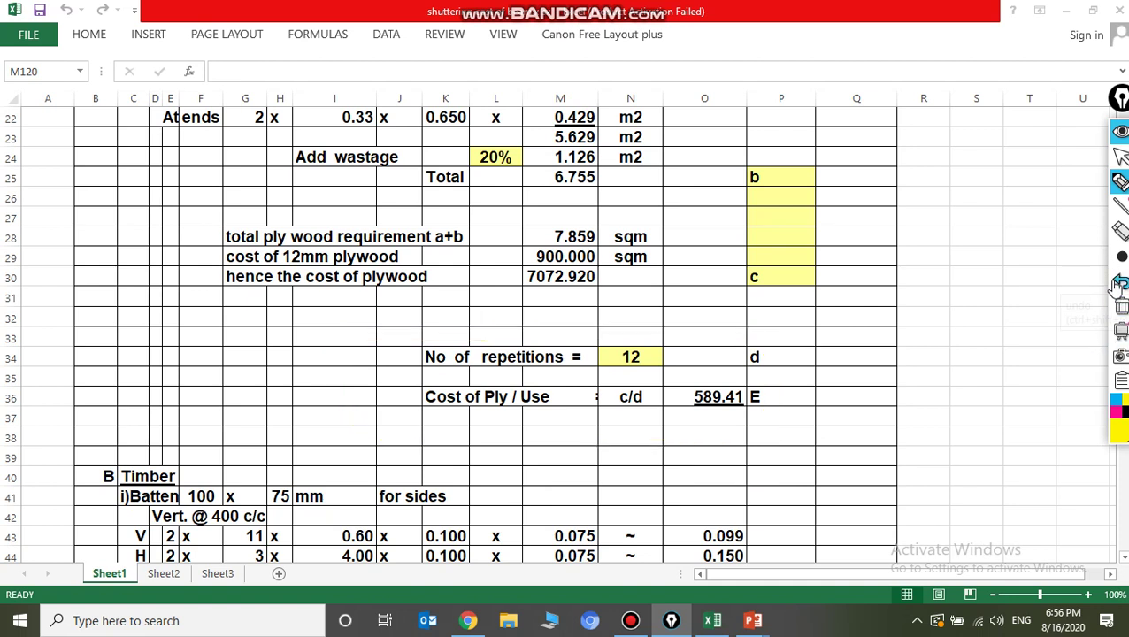
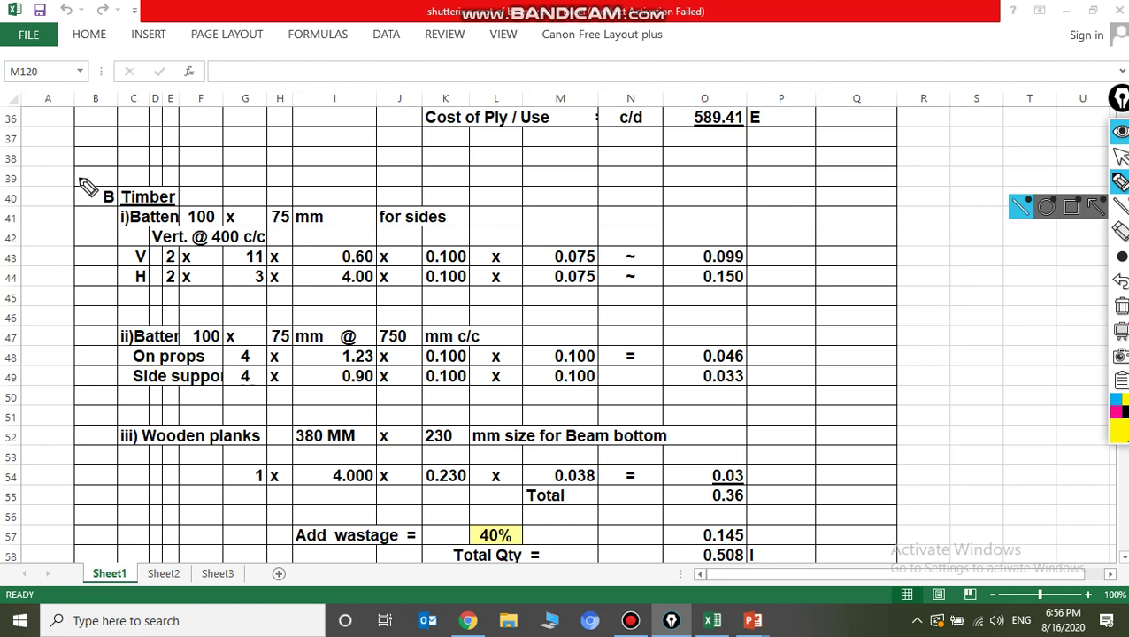
Circle the Timber section, from the side battens to the total quantity in row 58, and clear the mark
{"action": "mouse_move", "coordinate": [74, 177]}
{"action": "left_mouse_down"}
{"action": "mouse_move", "coordinate": [597, 202]}
{"action": "mouse_move", "coordinate": [781, 235]}
{"action": "mouse_move", "coordinate": [852, 410]}
{"action": "mouse_move", "coordinate": [812, 575]}
{"action": "mouse_move", "coordinate": [628, 609]}
{"action": "mouse_move", "coordinate": [273, 577]}
{"action": "mouse_move", "coordinate": [83, 389]}
{"action": "mouse_move", "coordinate": [85, 187]}
{"action": "left_mouse_up"}
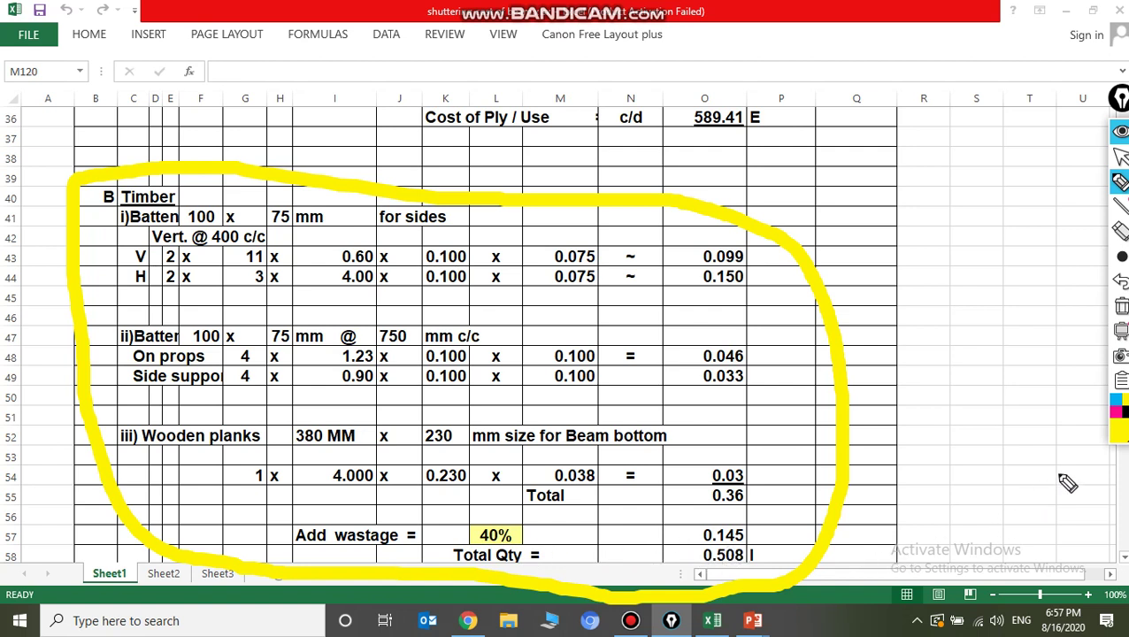
{"action": "left_click", "coordinate": [1121, 307]}
{"action": "mouse_move", "coordinate": [1120, 182]}
{"action": "left_click", "coordinate": [1121, 156]}
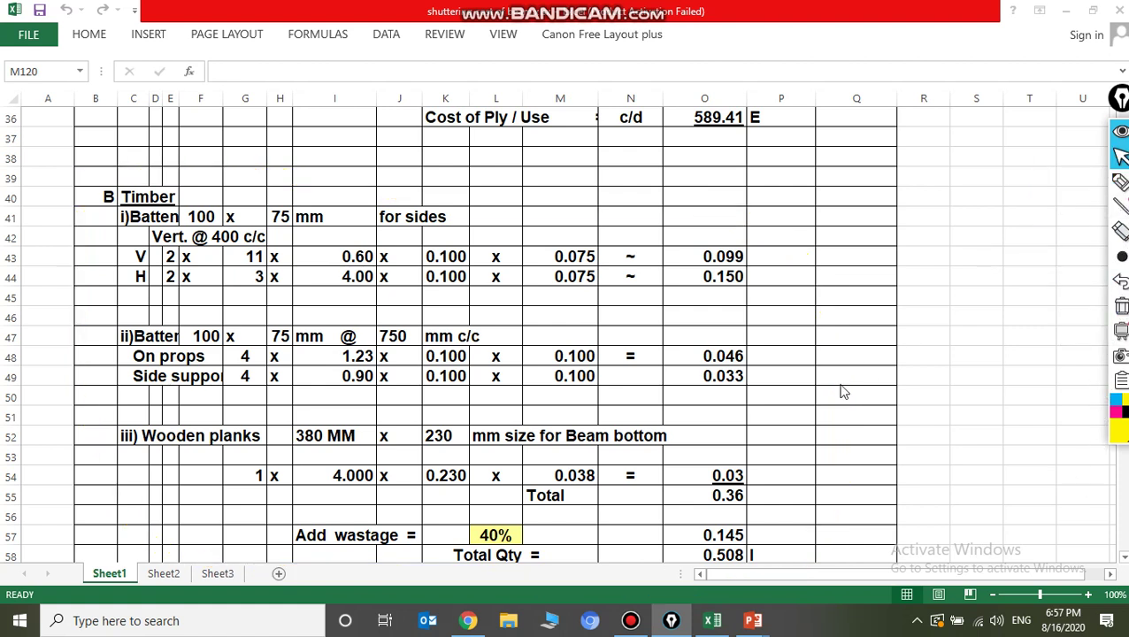
Circle the timber cost block in rows 61 to 66, including the cost of timber per use, and clear the mark
{"action": "scroll", "coordinate": [696, 413], "scroll_direction": "down", "scroll_amount": 5}
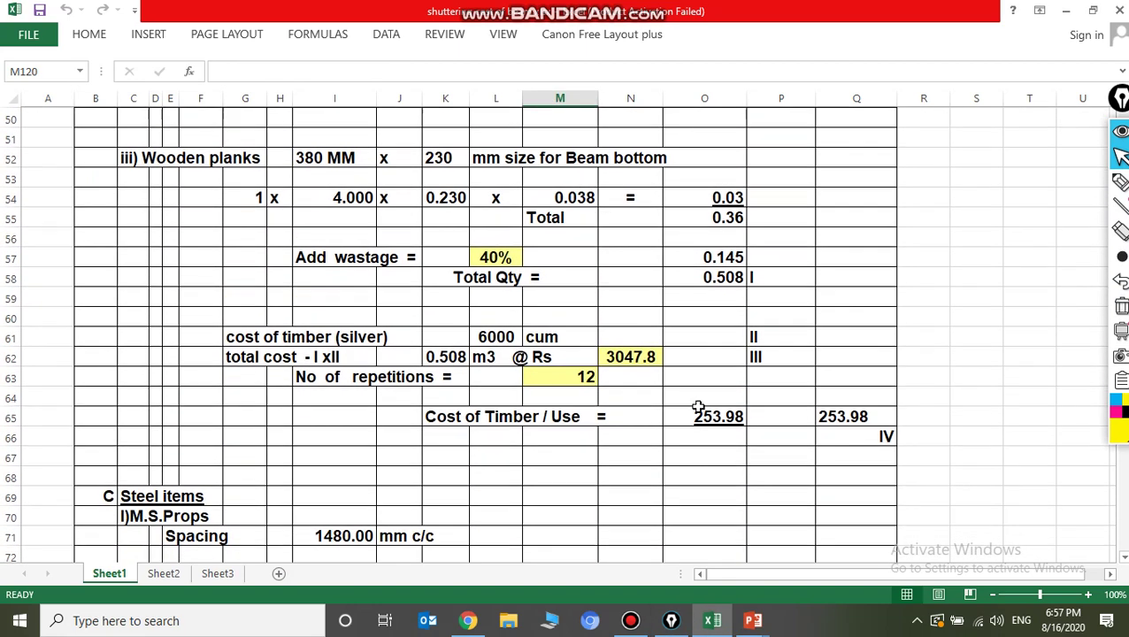
{"action": "scroll", "coordinate": [699, 403], "scroll_direction": "down", "scroll_amount": 2}
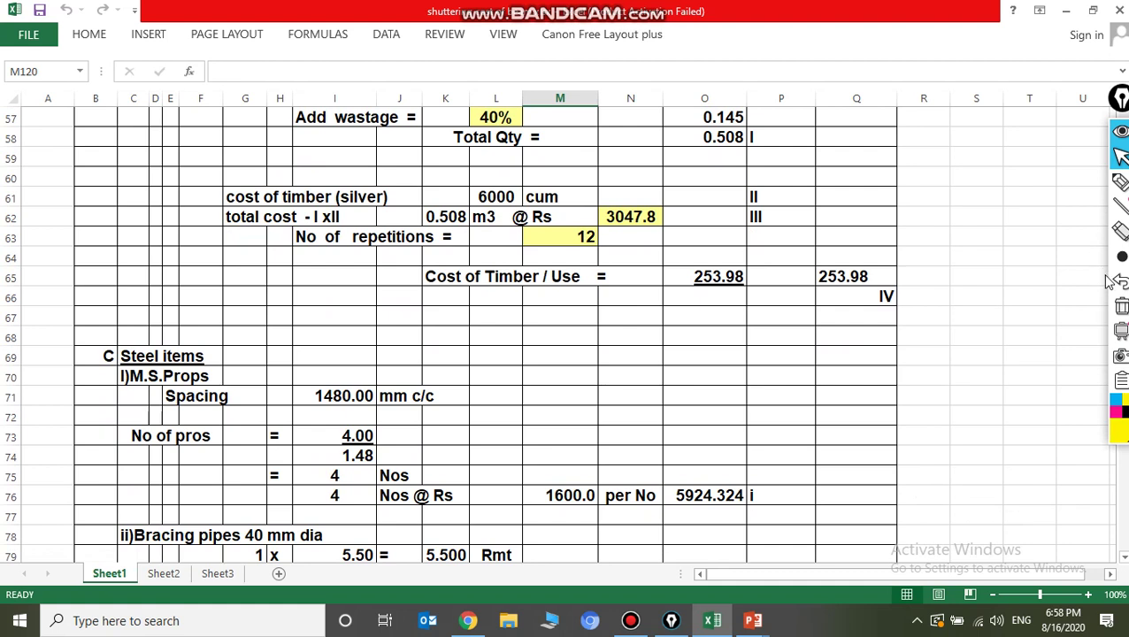
{"action": "mouse_move", "coordinate": [1120, 202]}
{"action": "left_click", "coordinate": [1120, 181]}
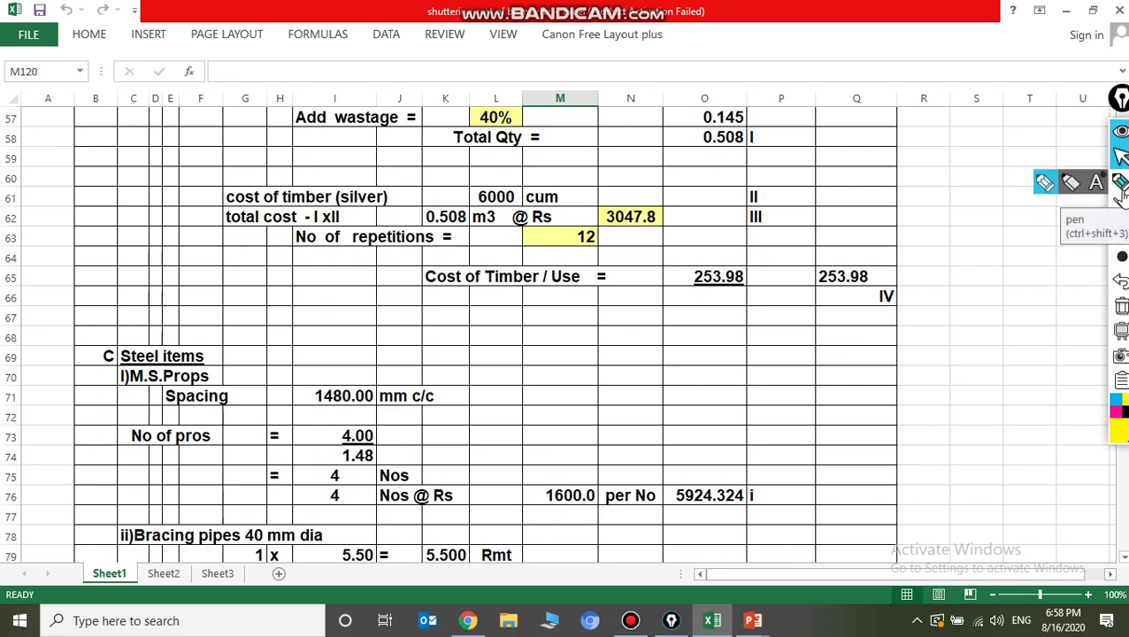
{"action": "mouse_move", "coordinate": [204, 177]}
{"action": "left_mouse_down"}
{"action": "mouse_move", "coordinate": [855, 183]}
{"action": "mouse_move", "coordinate": [887, 233]}
{"action": "mouse_move", "coordinate": [851, 338]}
{"action": "mouse_move", "coordinate": [612, 357]}
{"action": "mouse_move", "coordinate": [271, 292]}
{"action": "mouse_move", "coordinate": [200, 185]}
{"action": "left_mouse_up"}
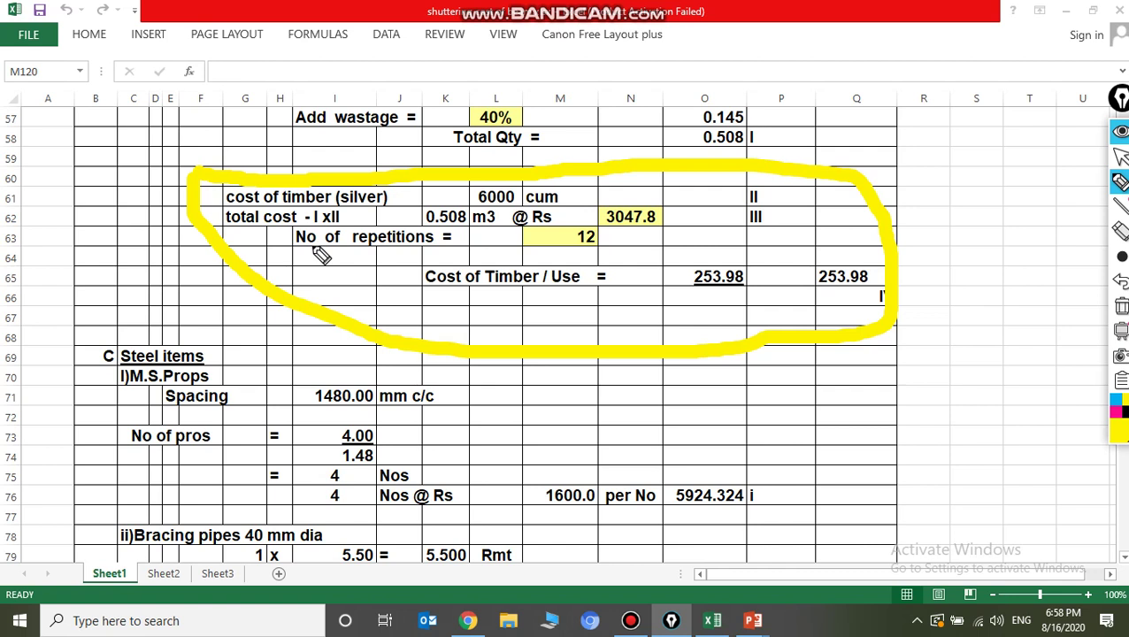
{"action": "mouse_move", "coordinate": [1120, 182]}
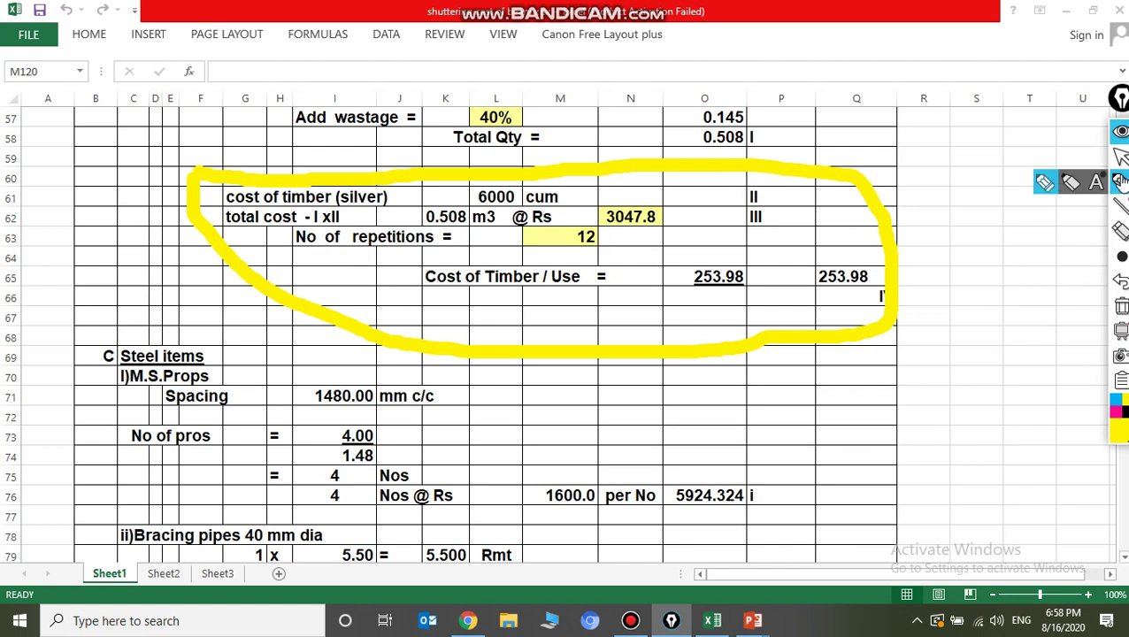
{"action": "left_click", "coordinate": [1121, 159]}
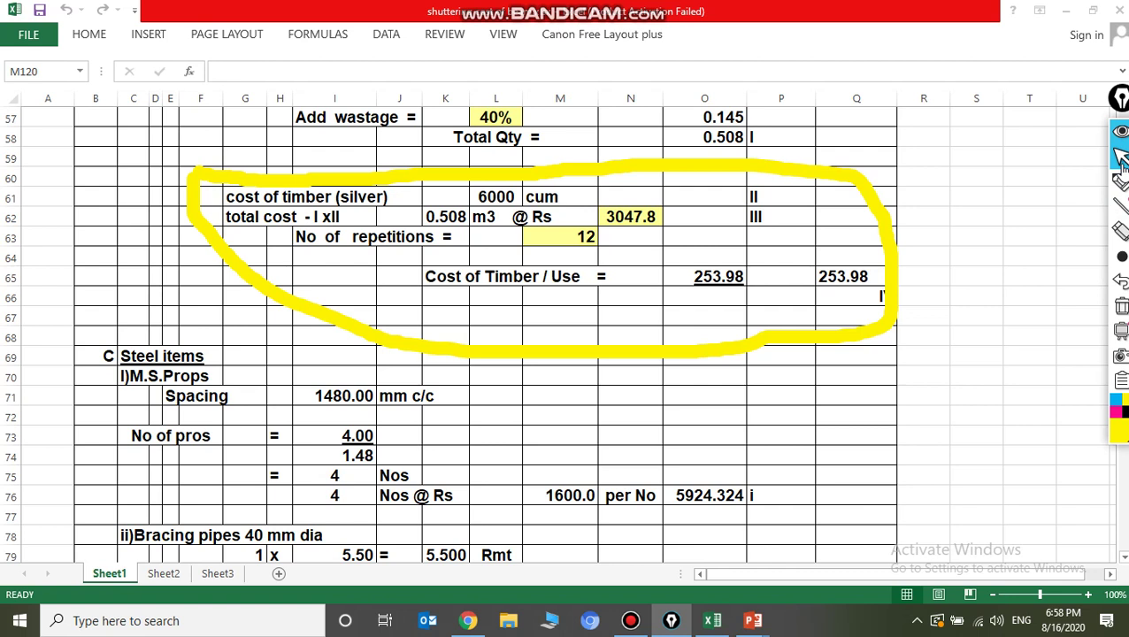
{"action": "mouse_move", "coordinate": [1120, 264]}
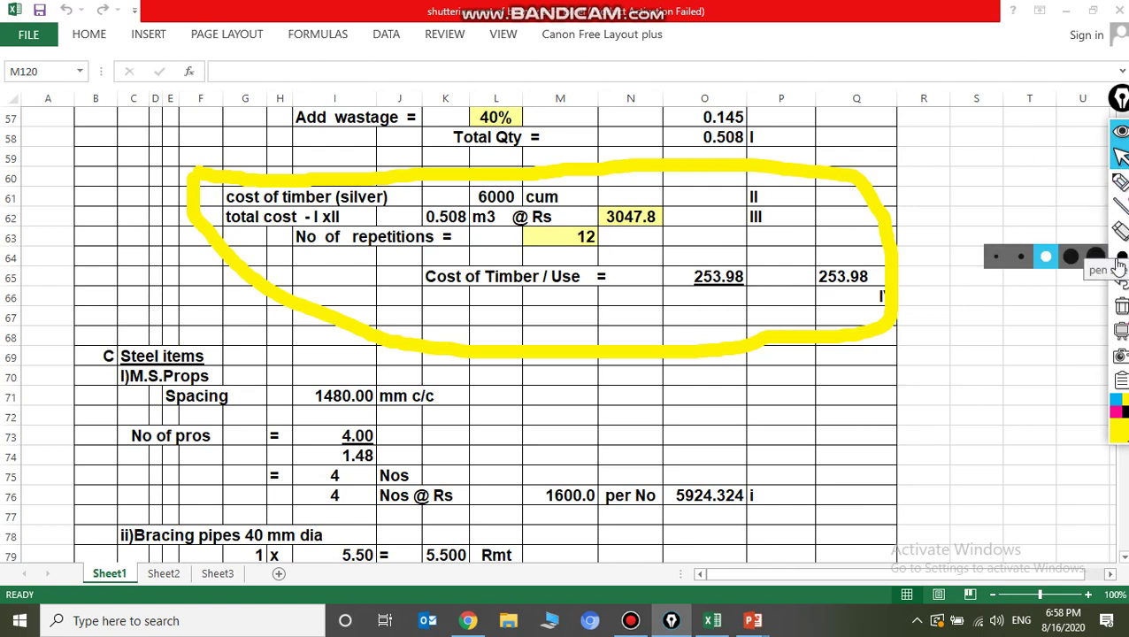
{"action": "left_click", "coordinate": [1121, 310]}
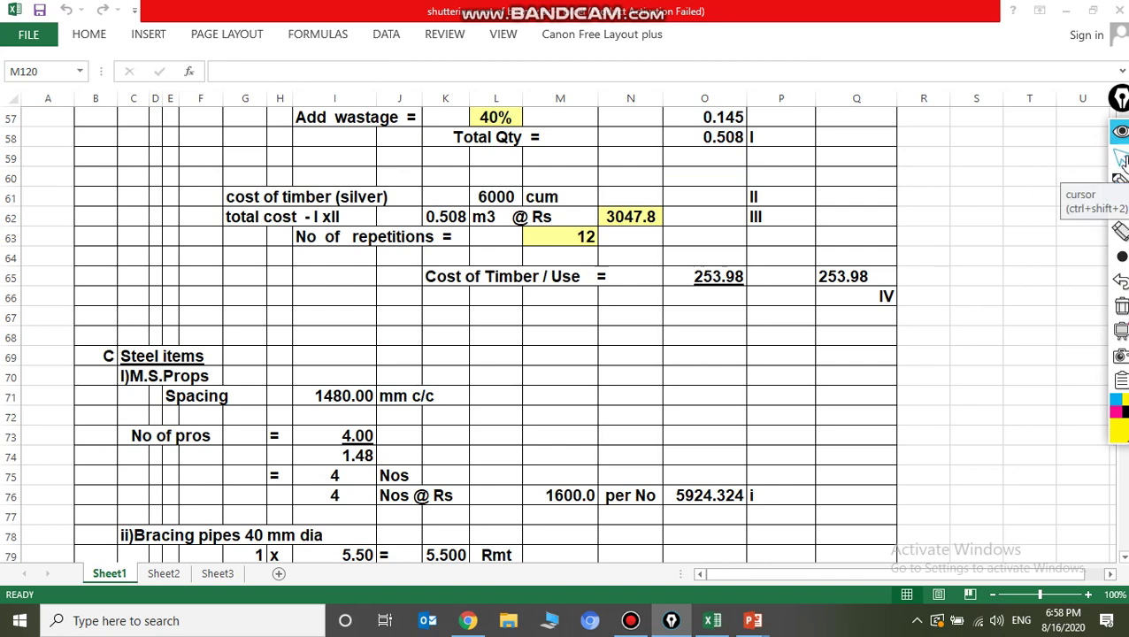
{"action": "left_click", "coordinate": [1121, 159]}
Circle the Steel items section, from the M.S. props to the double couplers in row 84, and clear the mark
{"action": "scroll", "coordinate": [761, 350], "scroll_direction": "down", "scroll_amount": 1}
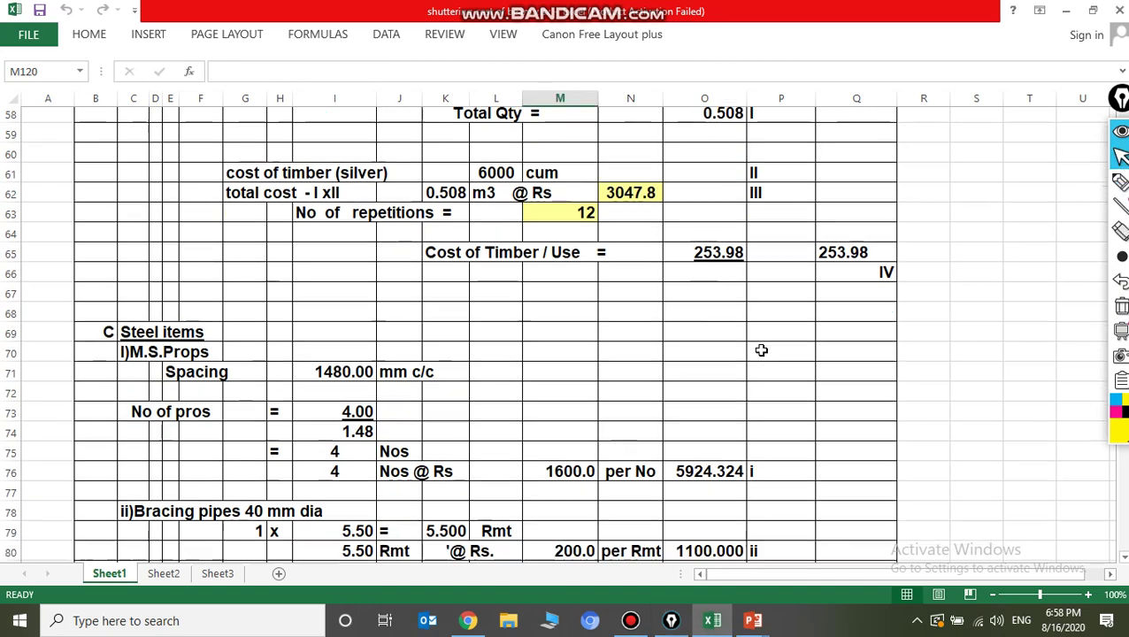
{"action": "scroll", "coordinate": [761, 350], "scroll_direction": "down", "scroll_amount": 2}
{"action": "scroll", "coordinate": [763, 346], "scroll_direction": "down", "scroll_amount": 2}
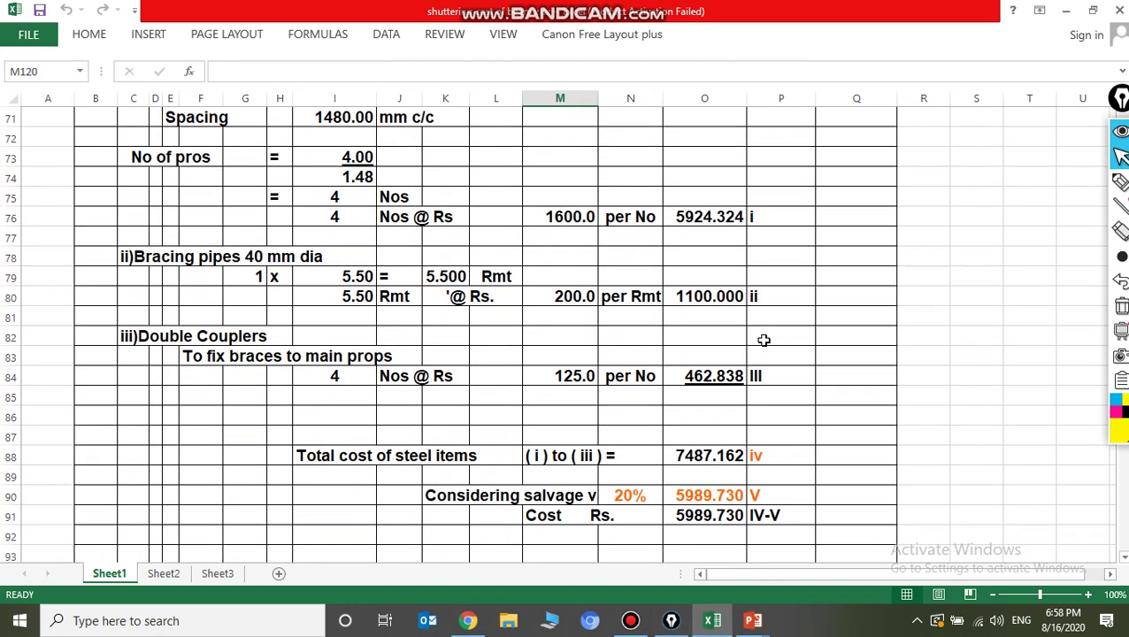
{"action": "scroll", "coordinate": [763, 340], "scroll_direction": "up", "scroll_amount": 2}
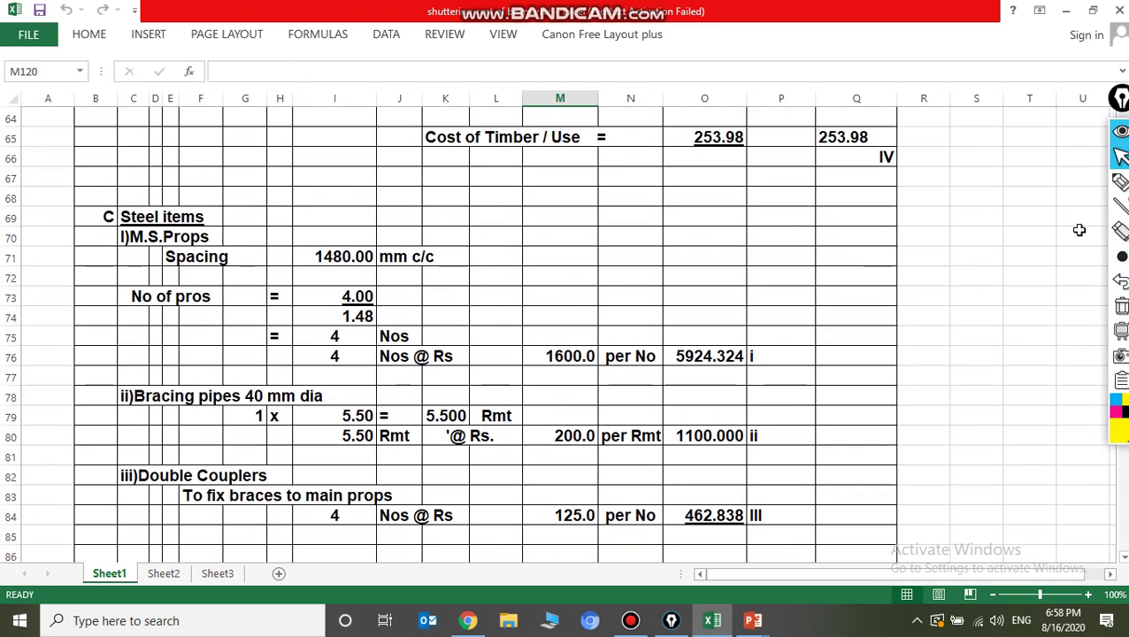
{"action": "left_click", "coordinate": [1121, 183]}
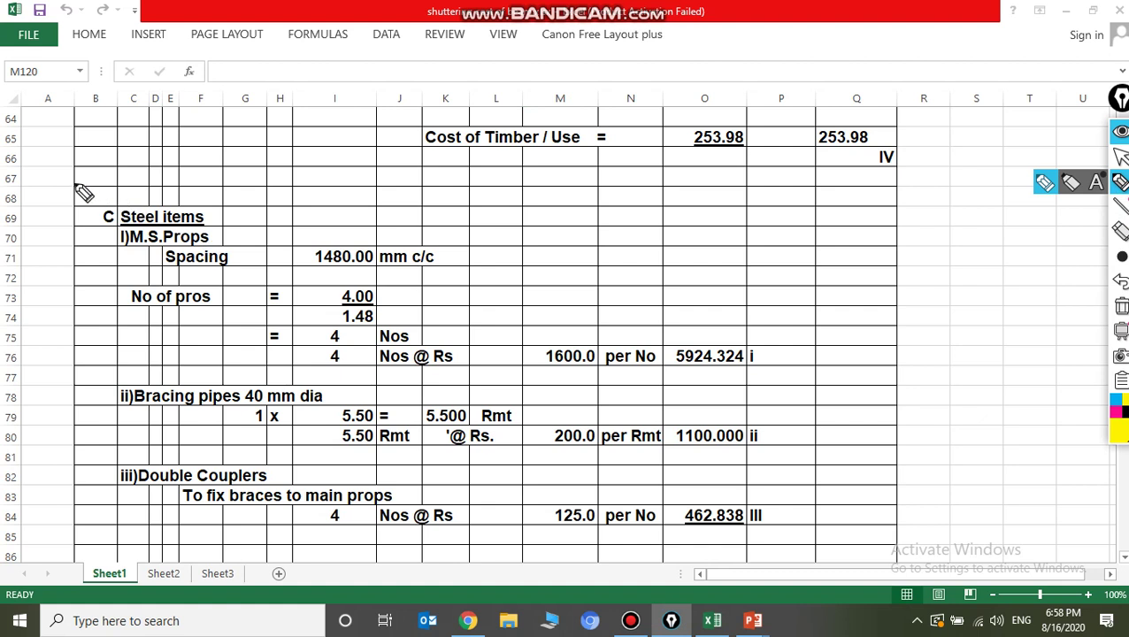
{"action": "mouse_move", "coordinate": [73, 185]}
{"action": "left_mouse_down"}
{"action": "mouse_move", "coordinate": [713, 257]}
{"action": "mouse_move", "coordinate": [801, 376]}
{"action": "left_mouse_up"}
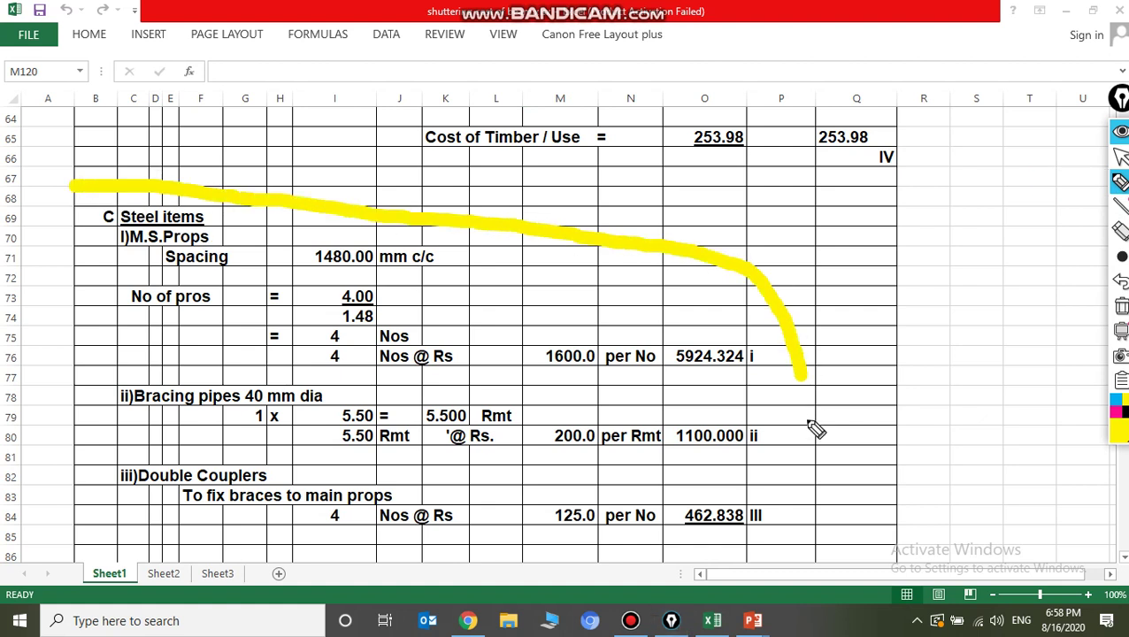
{"action": "mouse_move", "coordinate": [808, 423]}
{"action": "left_mouse_down"}
{"action": "mouse_move", "coordinate": [759, 547]}
{"action": "mouse_move", "coordinate": [405, 538]}
{"action": "mouse_move", "coordinate": [152, 456]}
{"action": "mouse_move", "coordinate": [76, 265]}
{"action": "mouse_move", "coordinate": [76, 180]}
{"action": "left_mouse_up"}
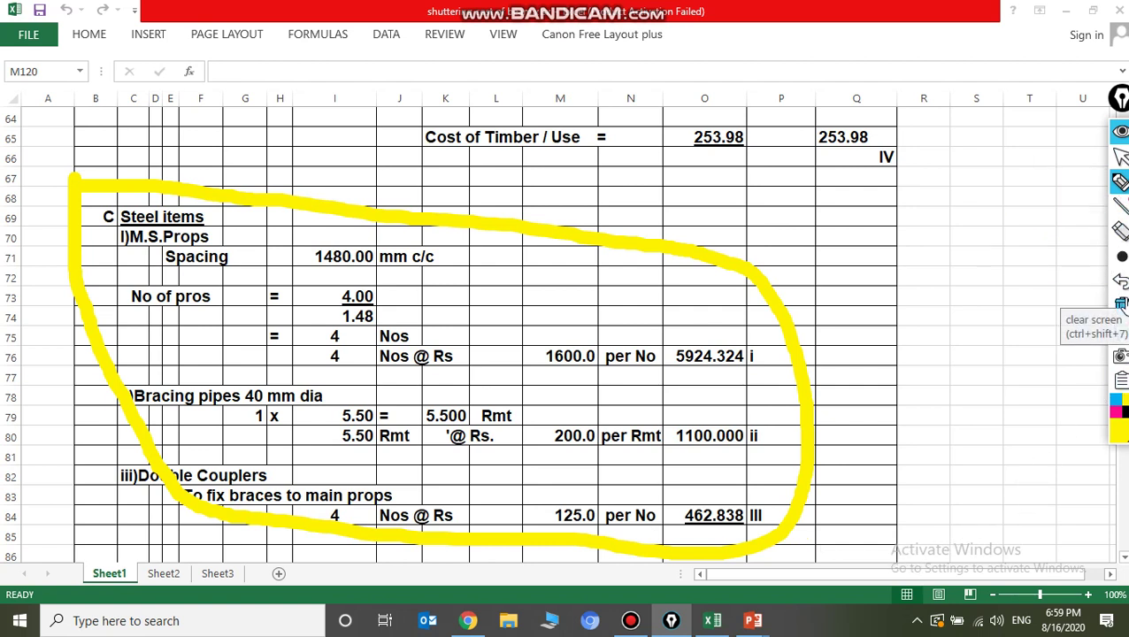
{"action": "left_click", "coordinate": [1121, 306]}
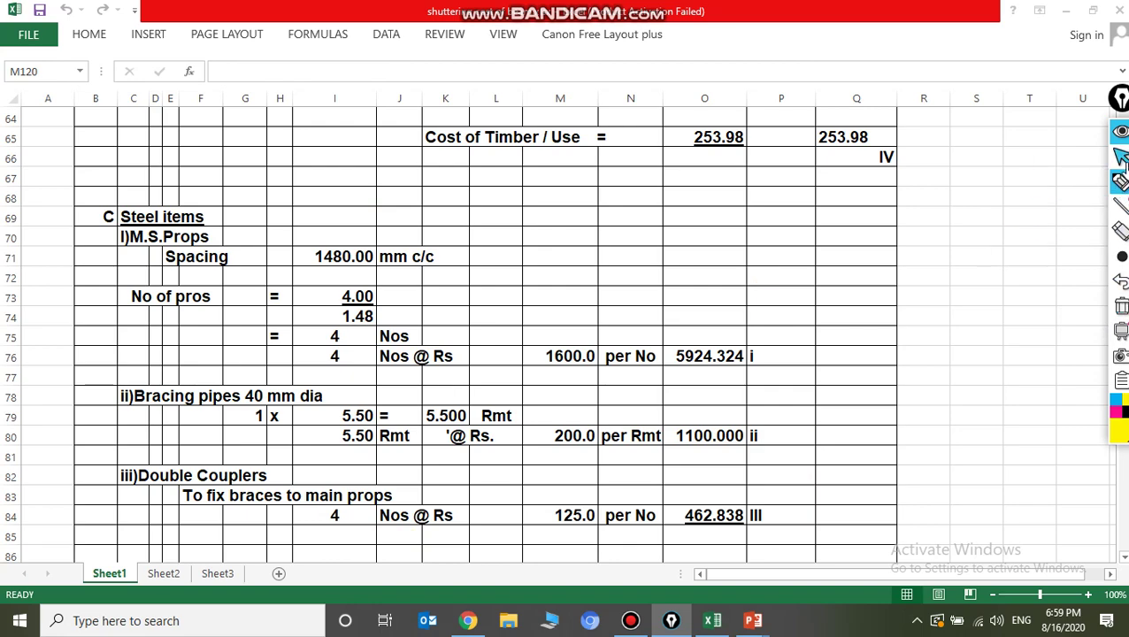
{"action": "left_click", "coordinate": [1120, 157]}
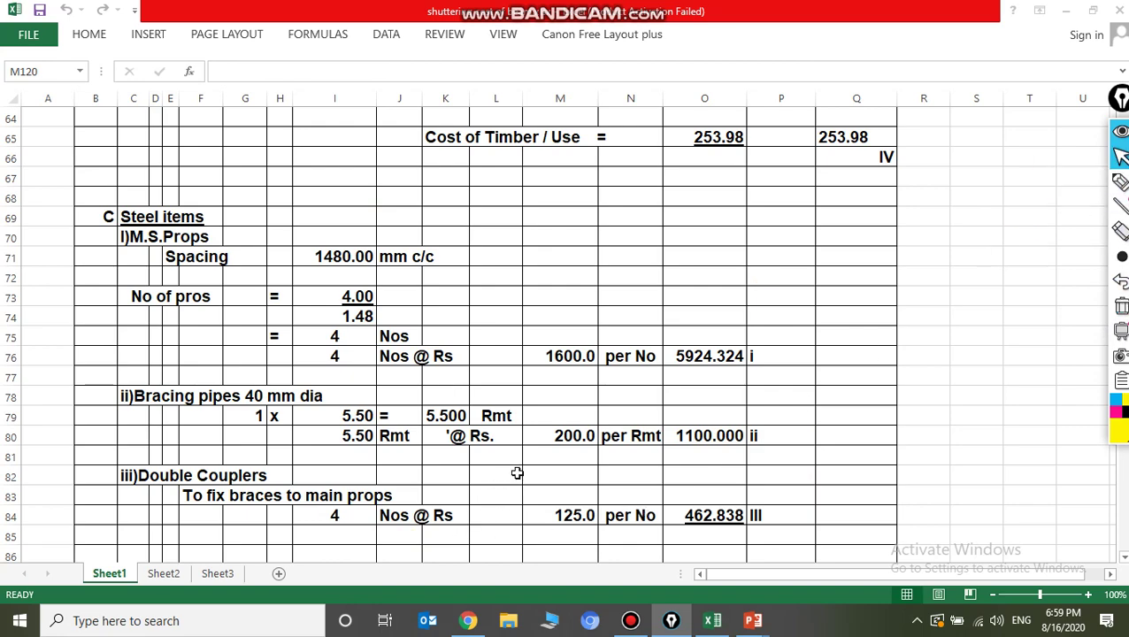
Circle the steel cost block in rows 88 to 100, including salvage, repetitions and total materials cost, and clear the mark
{"action": "scroll", "coordinate": [516, 469], "scroll_direction": "down", "scroll_amount": 4}
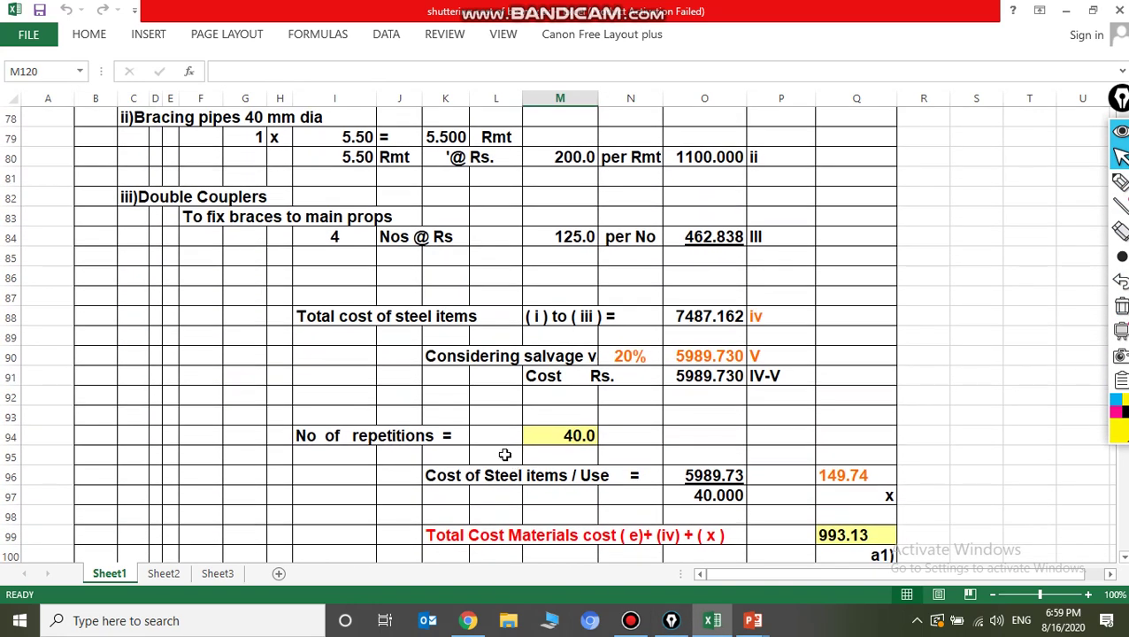
{"action": "scroll", "coordinate": [504, 453], "scroll_direction": "down", "scroll_amount": 2}
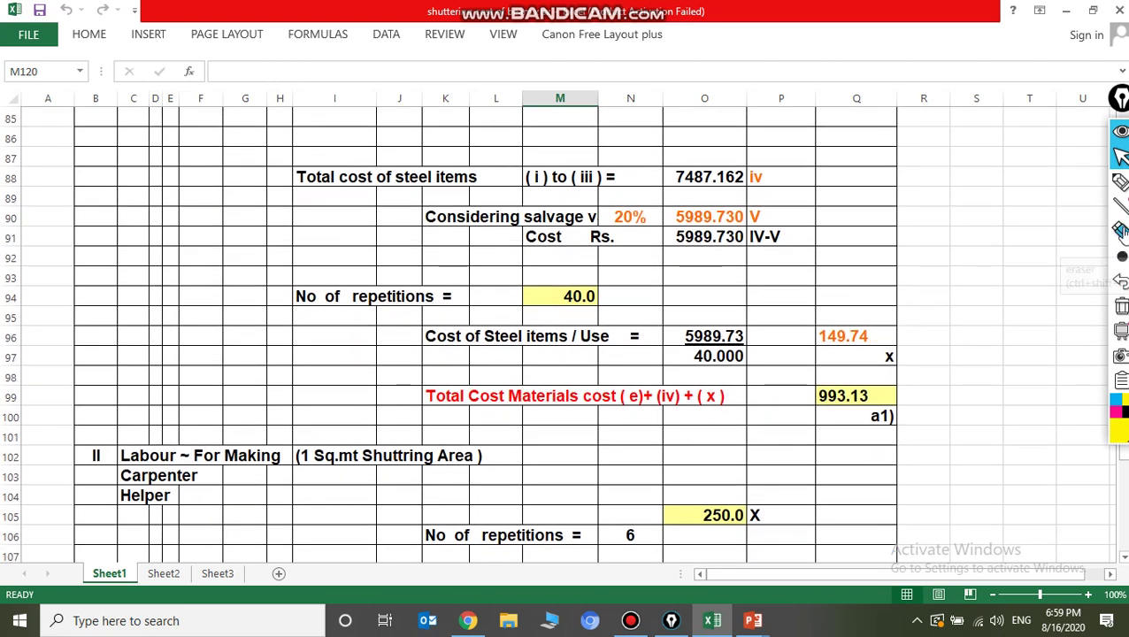
{"action": "left_click", "coordinate": [1119, 180]}
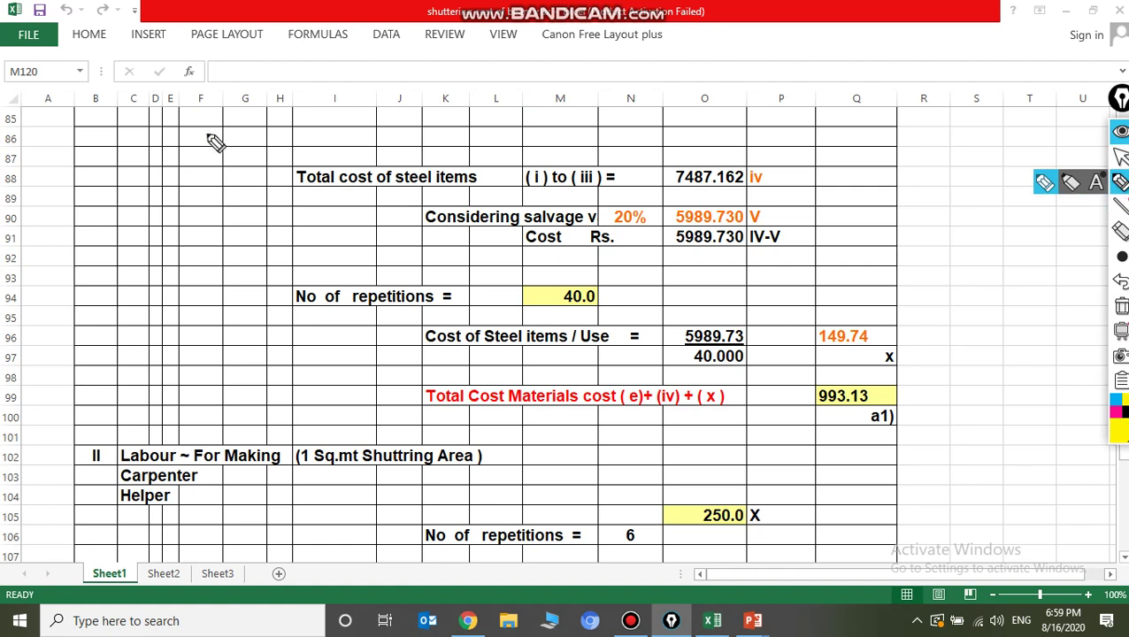
{"action": "mouse_move", "coordinate": [179, 140]}
{"action": "left_mouse_down"}
{"action": "mouse_move", "coordinate": [686, 155]}
{"action": "mouse_move", "coordinate": [897, 234]}
{"action": "mouse_move", "coordinate": [894, 414]}
{"action": "mouse_move", "coordinate": [857, 453]}
{"action": "mouse_move", "coordinate": [639, 459]}
{"action": "mouse_move", "coordinate": [380, 423]}
{"action": "mouse_move", "coordinate": [212, 326]}
{"action": "mouse_move", "coordinate": [224, 138]}
{"action": "left_mouse_up"}
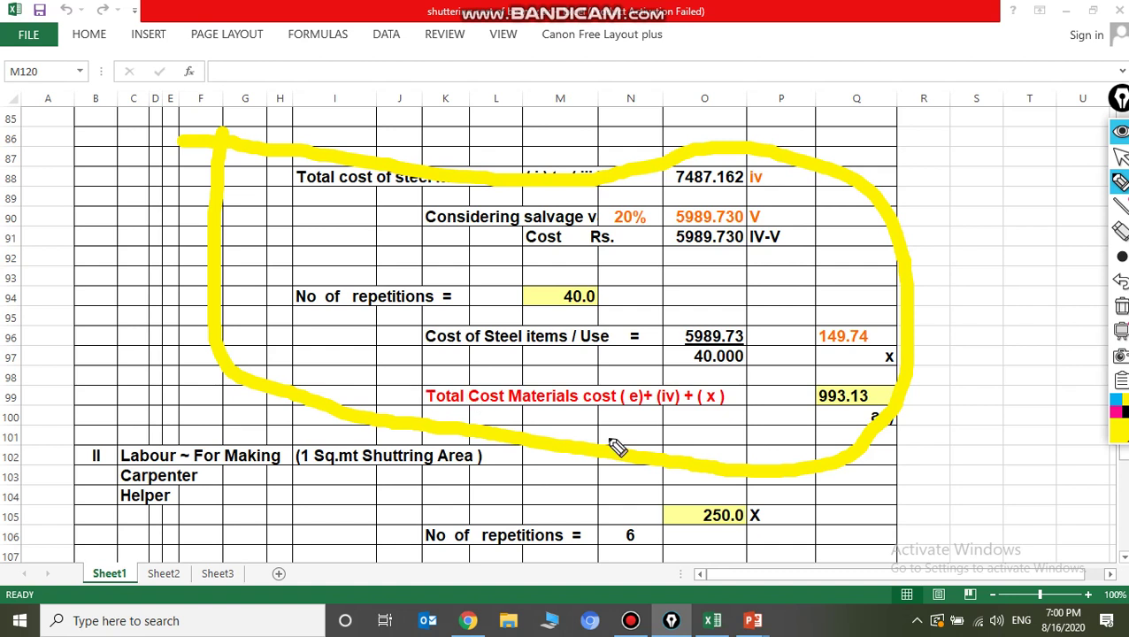
{"action": "left_click", "coordinate": [1119, 257]}
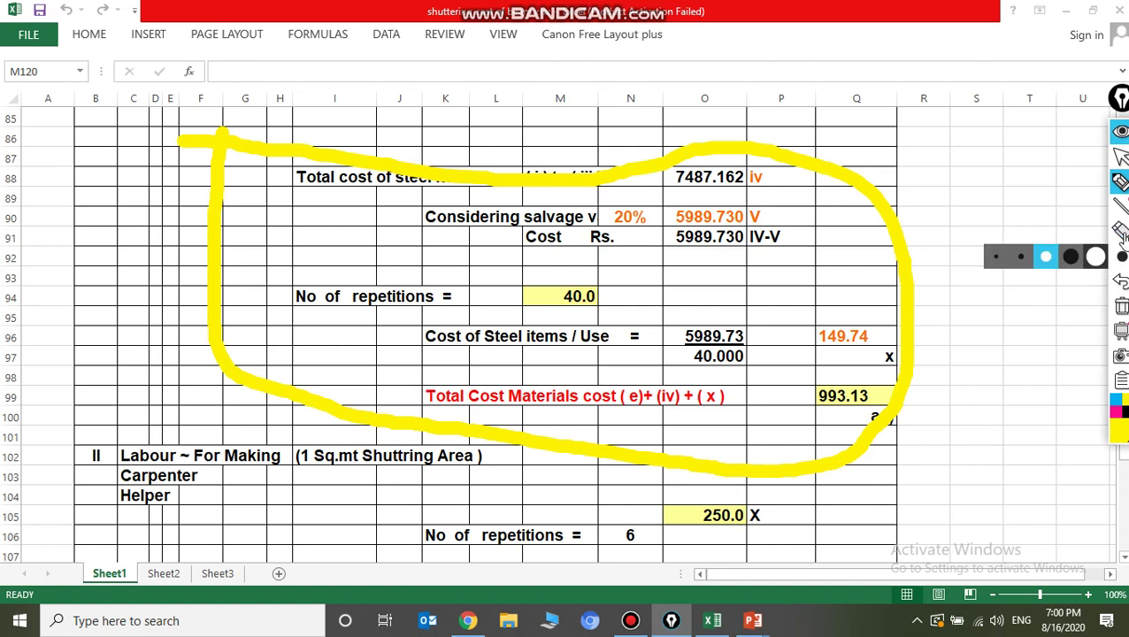
{"action": "mouse_move", "coordinate": [1118, 183]}
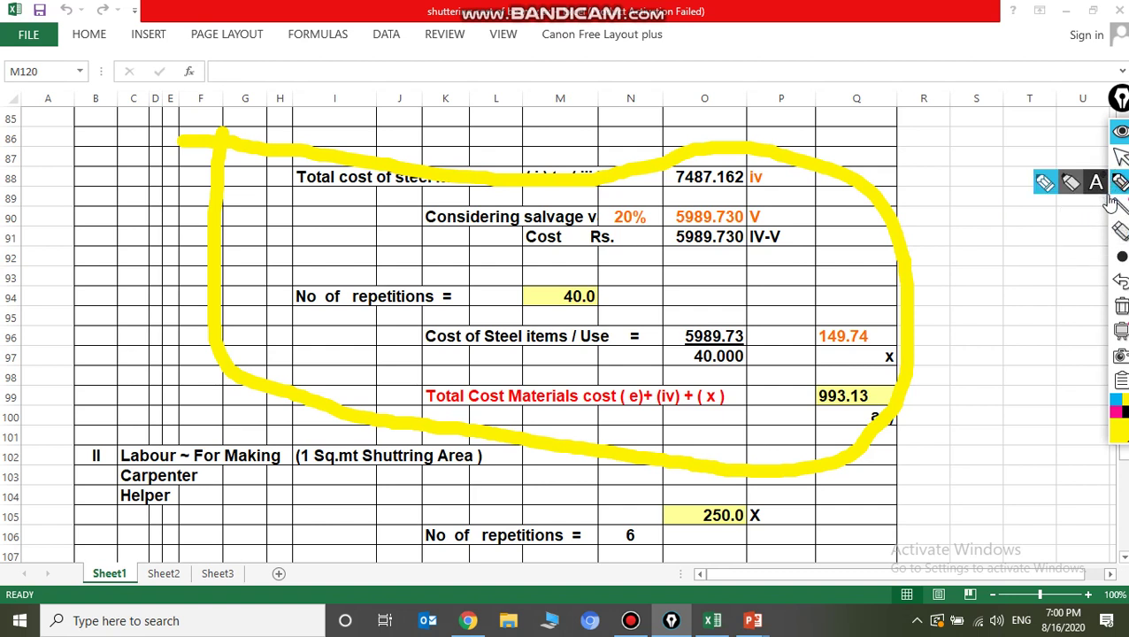
{"action": "left_click", "coordinate": [1119, 182]}
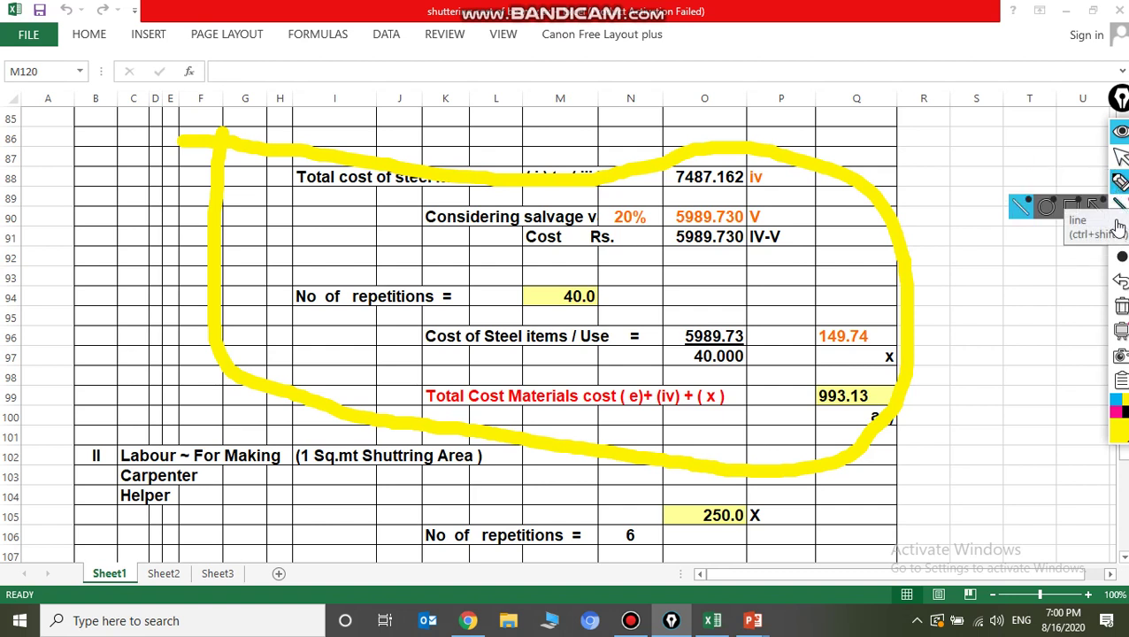
{"action": "left_click", "coordinate": [1122, 306]}
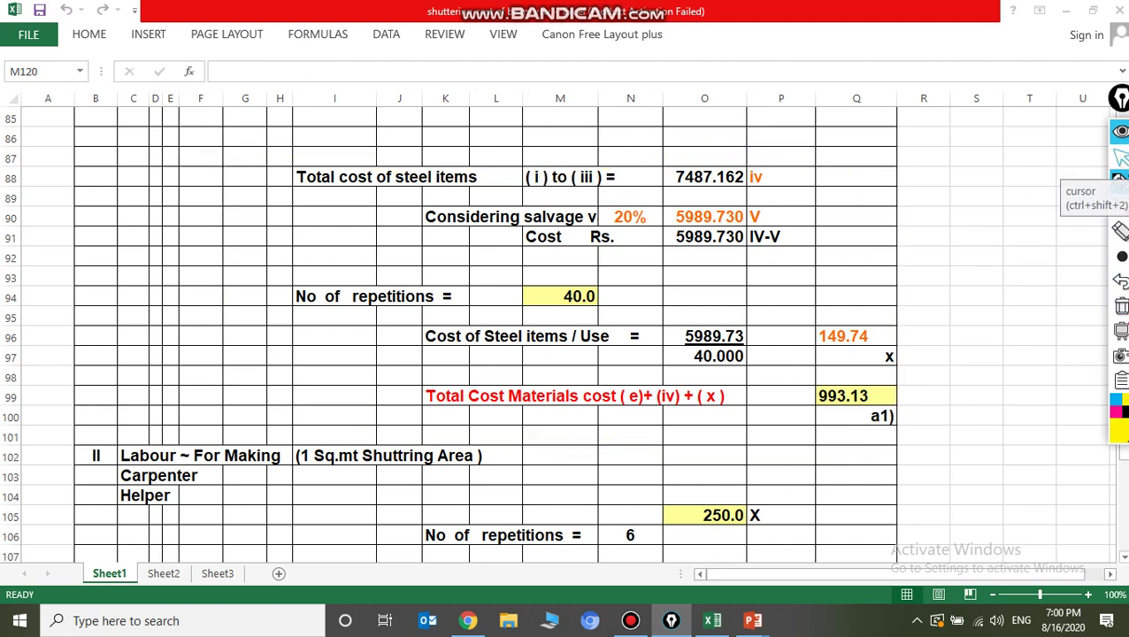
{"action": "left_click", "coordinate": [1118, 157]}
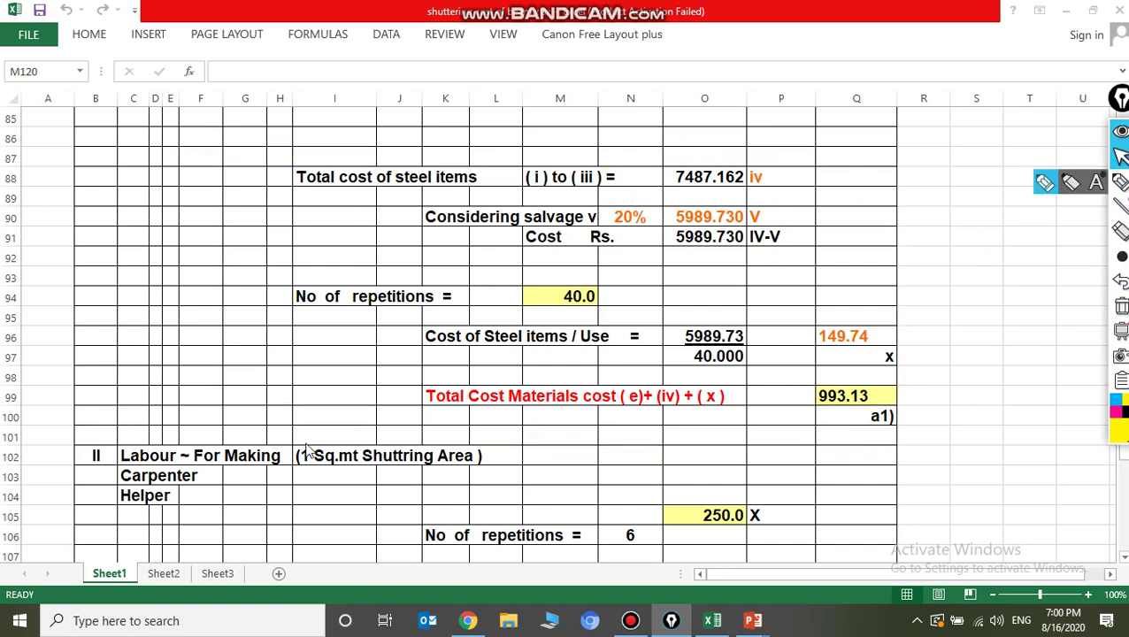
Circle the Labour section in rows 102 to 117, covering making, fixing and releasing formwork, and clear the mark
{"action": "scroll", "coordinate": [255, 421], "scroll_direction": "down", "scroll_amount": 2}
{"action": "scroll", "coordinate": [255, 421], "scroll_direction": "down", "scroll_amount": 5}
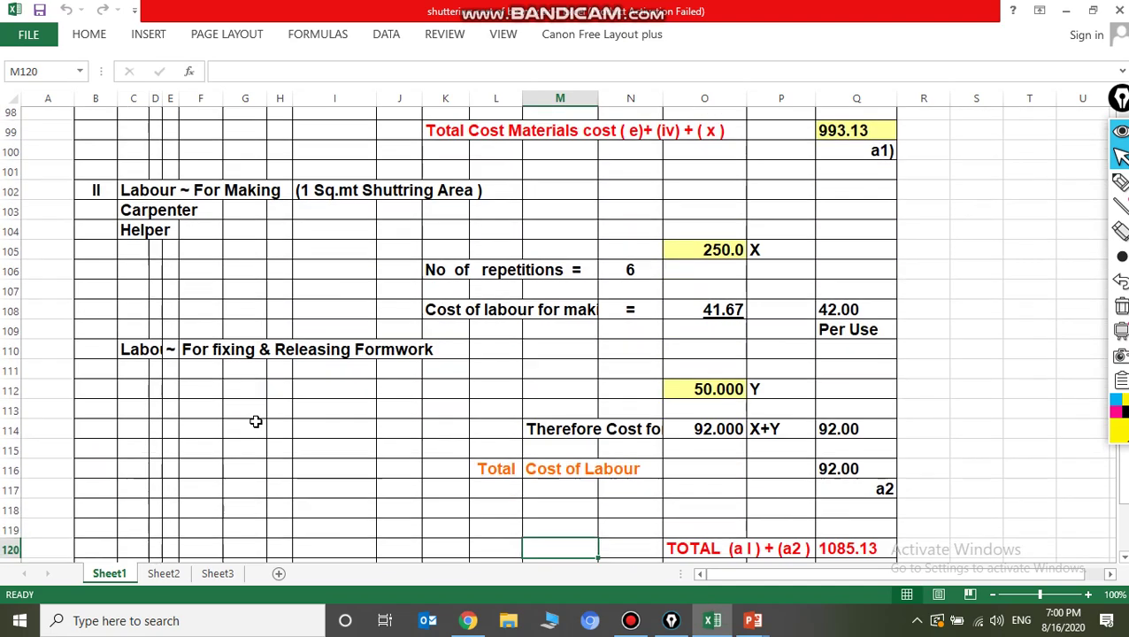
{"action": "scroll", "coordinate": [255, 421], "scroll_direction": "up", "scroll_amount": 2}
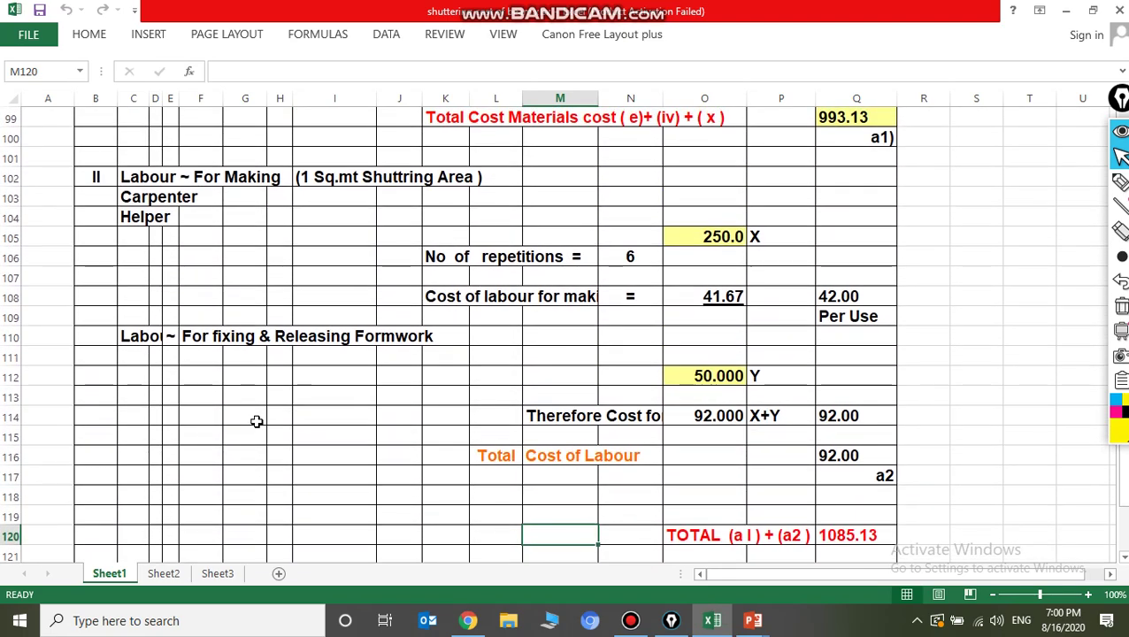
{"action": "left_click", "coordinate": [227, 181]}
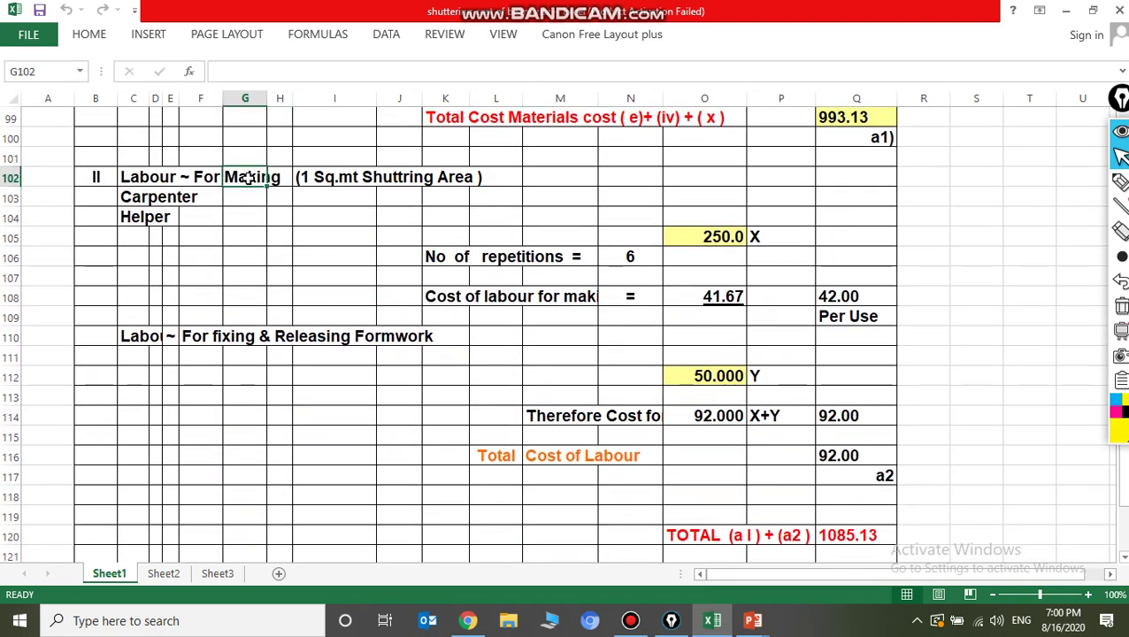
{"action": "left_click", "coordinate": [1119, 183]}
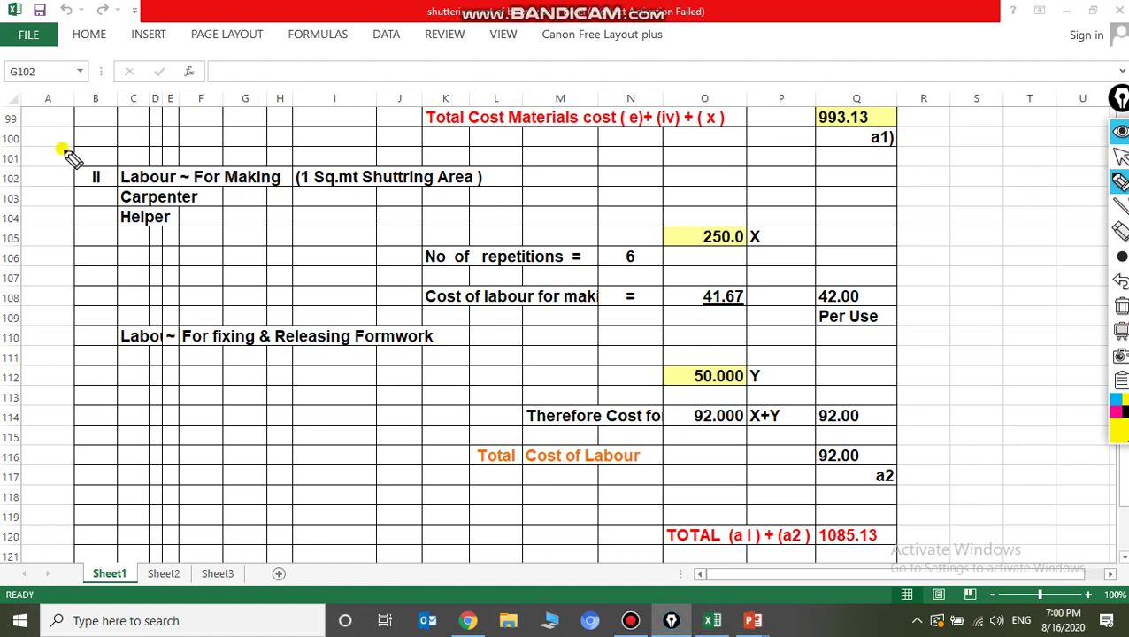
{"action": "mouse_move", "coordinate": [62, 151]}
{"action": "left_mouse_down"}
{"action": "mouse_move", "coordinate": [408, 194]}
{"action": "mouse_move", "coordinate": [865, 216]}
{"action": "mouse_move", "coordinate": [947, 441]}
{"action": "mouse_move", "coordinate": [912, 532]}
{"action": "mouse_move", "coordinate": [839, 534]}
{"action": "mouse_move", "coordinate": [480, 500]}
{"action": "mouse_move", "coordinate": [9, 399]}
{"action": "mouse_move", "coordinate": [68, 176]}
{"action": "left_mouse_up"}
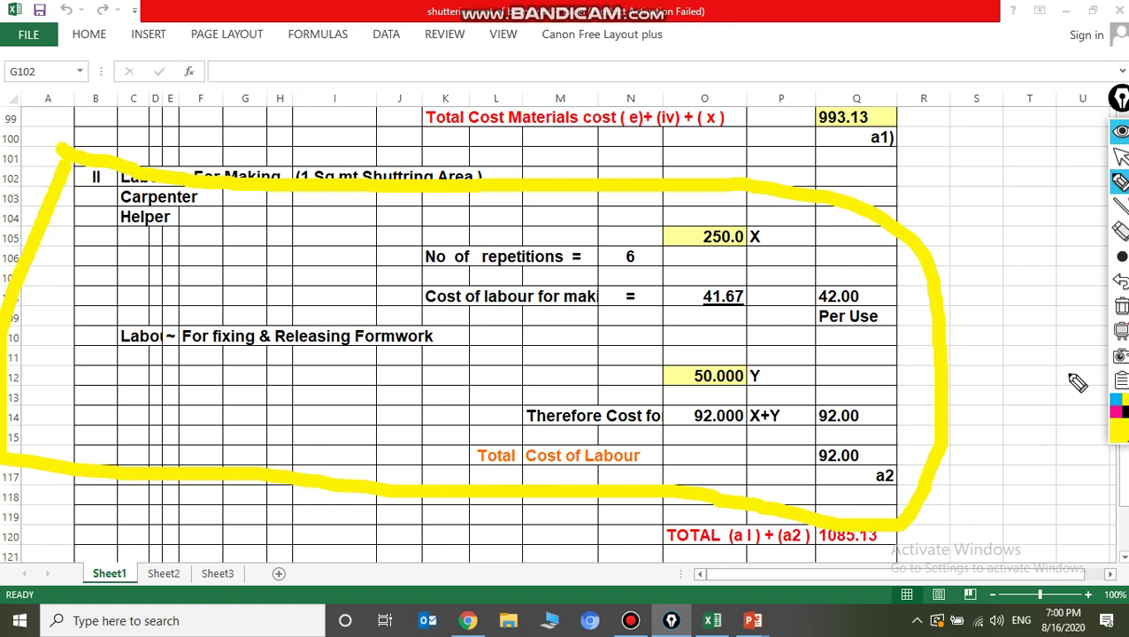
{"action": "mouse_move", "coordinate": [1120, 263]}
{"action": "left_click", "coordinate": [1121, 306]}
{"action": "mouse_move", "coordinate": [1120, 196]}
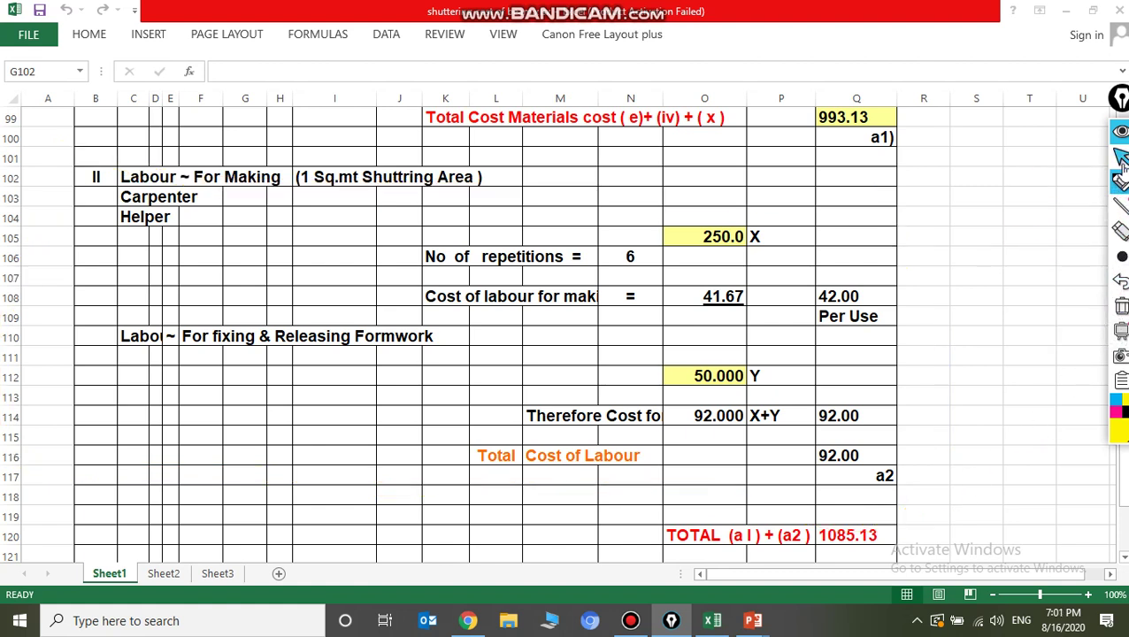
{"action": "left_click", "coordinate": [1120, 156]}
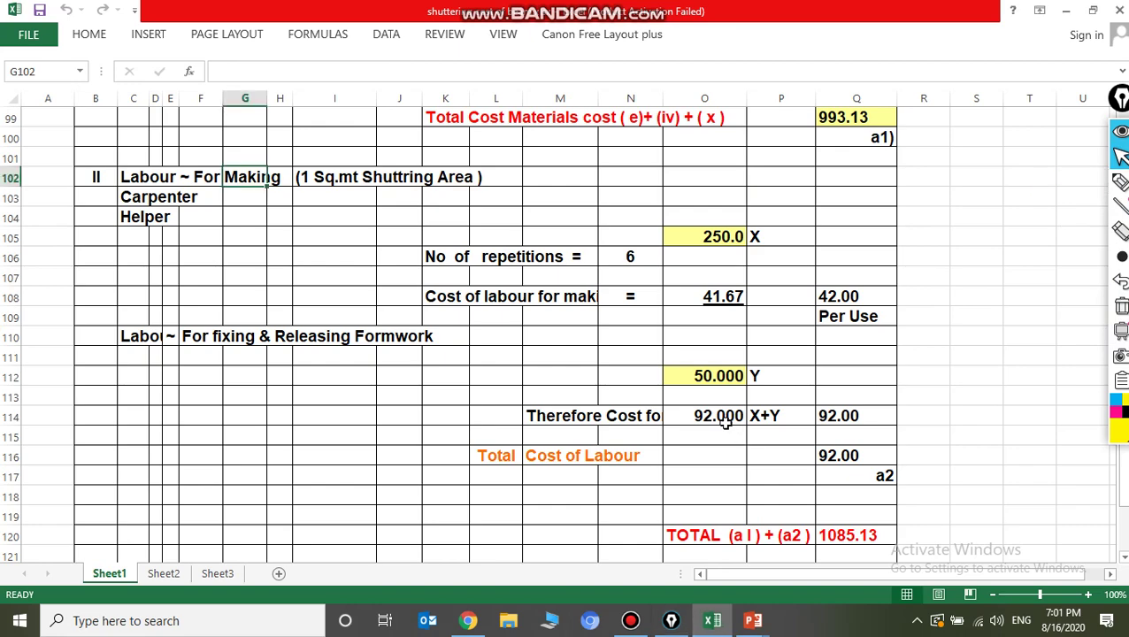
Circle the final rate block in rows 129 to 133, from the cost per sq.mt to the beam shuttering cost per sft
{"action": "scroll", "coordinate": [726, 425], "scroll_direction": "down", "scroll_amount": 5}
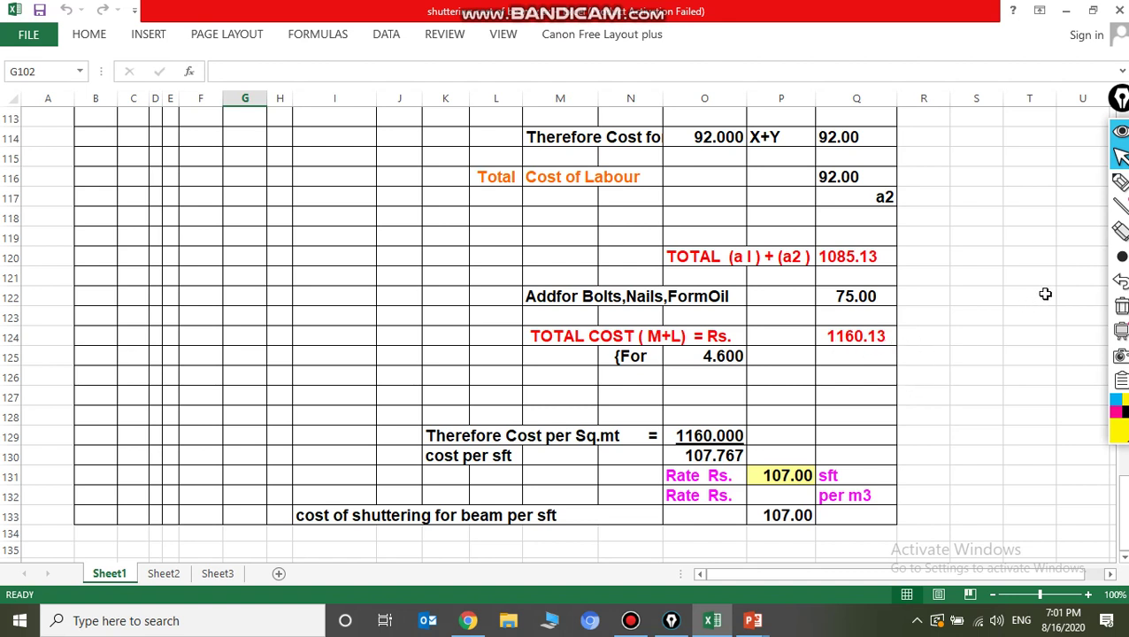
{"action": "mouse_move", "coordinate": [1119, 203]}
{"action": "left_click", "coordinate": [1119, 182]}
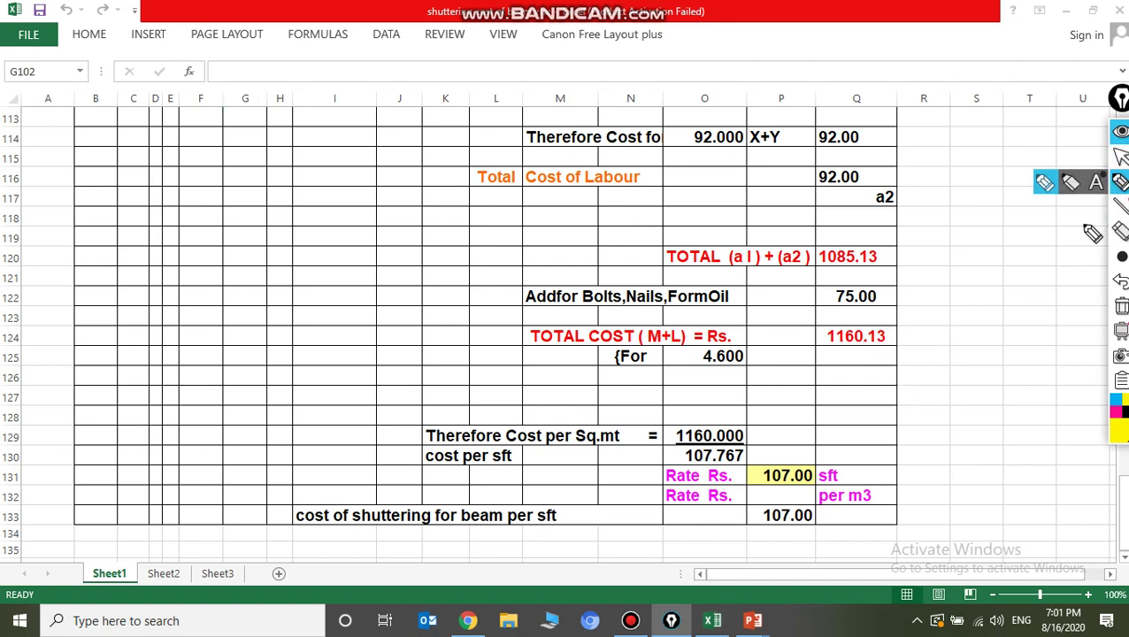
{"action": "mouse_move", "coordinate": [287, 412]}
{"action": "left_mouse_down"}
{"action": "mouse_move", "coordinate": [768, 402]}
{"action": "mouse_move", "coordinate": [931, 462]}
{"action": "mouse_move", "coordinate": [925, 544]}
{"action": "mouse_move", "coordinate": [818, 592]}
{"action": "mouse_move", "coordinate": [493, 579]}
{"action": "mouse_move", "coordinate": [309, 518]}
{"action": "mouse_move", "coordinate": [292, 427]}
{"action": "left_mouse_up"}
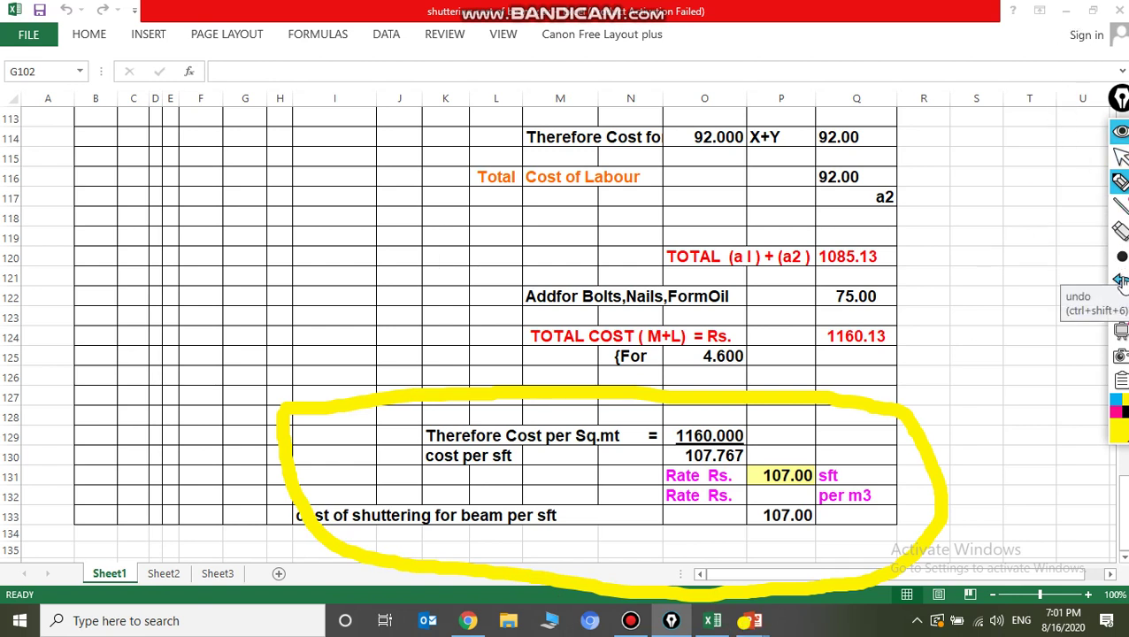
{"action": "mouse_move", "coordinate": [1122, 254]}
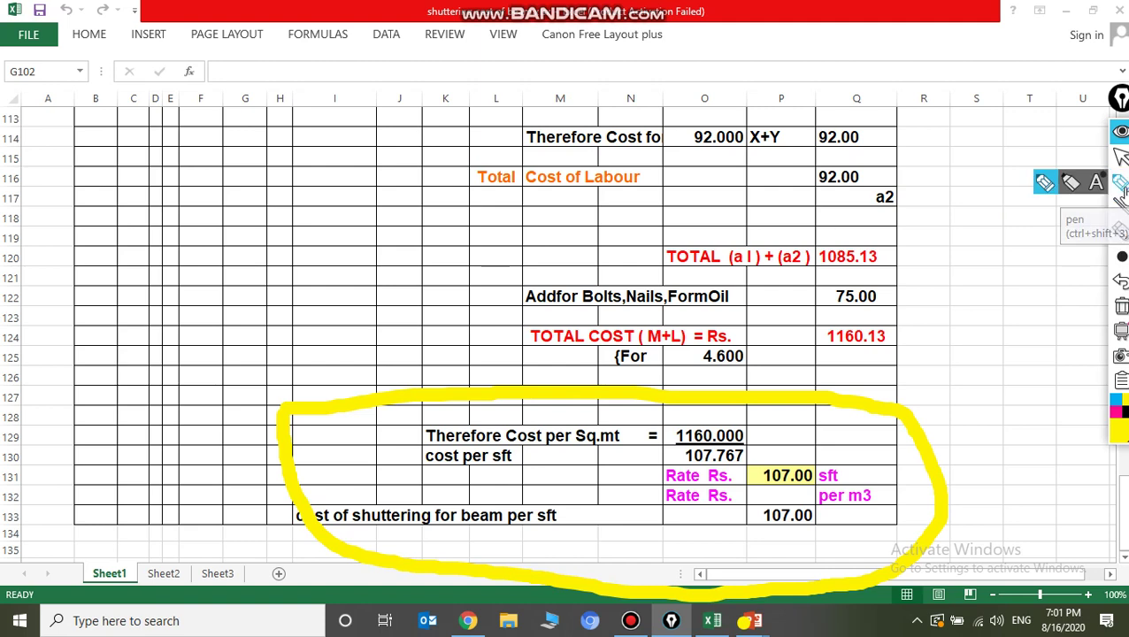
{"action": "left_click", "coordinate": [1121, 161]}
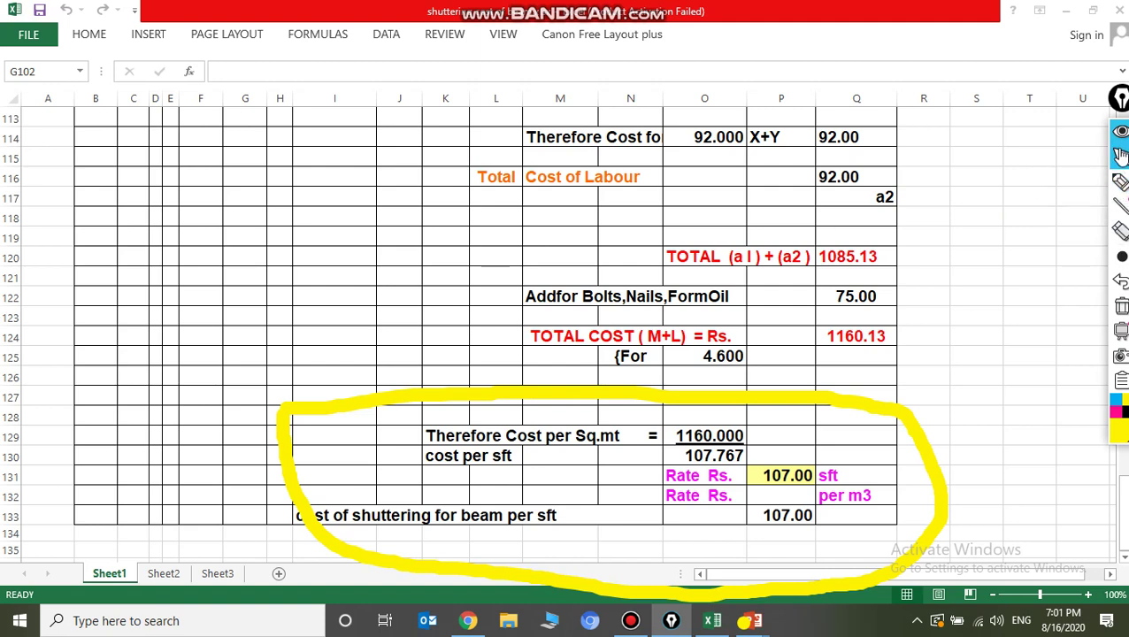
Switch to the PowerPoint slide show and advance to the slide on general points to consider for rate analysis in your location
{"action": "left_click", "coordinate": [1065, 13]}
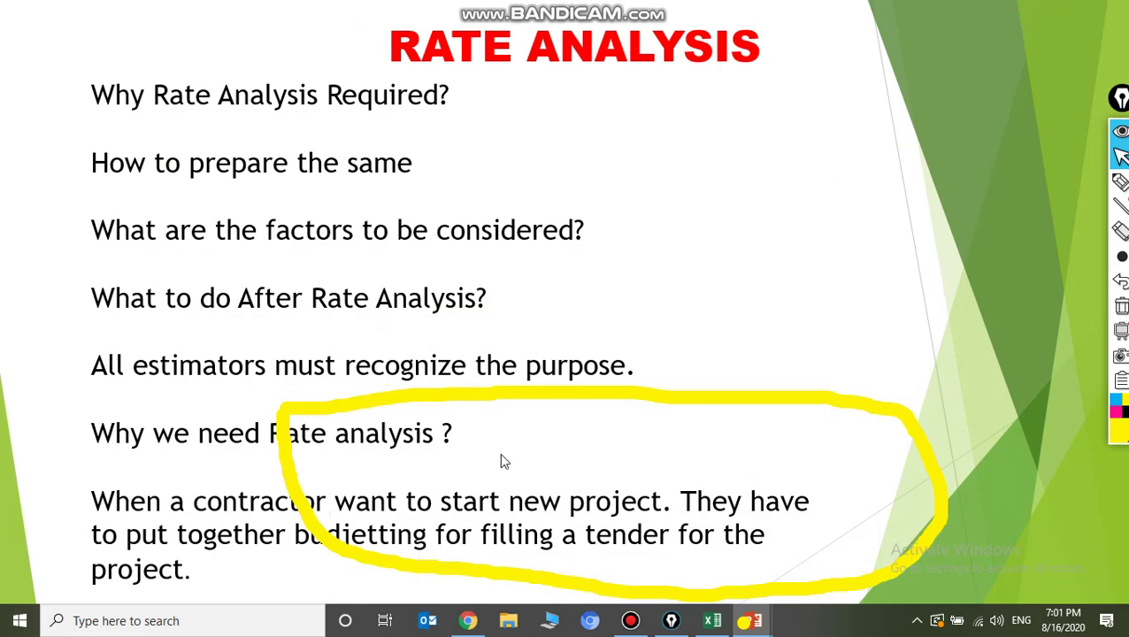
{"action": "left_click", "coordinate": [507, 474]}
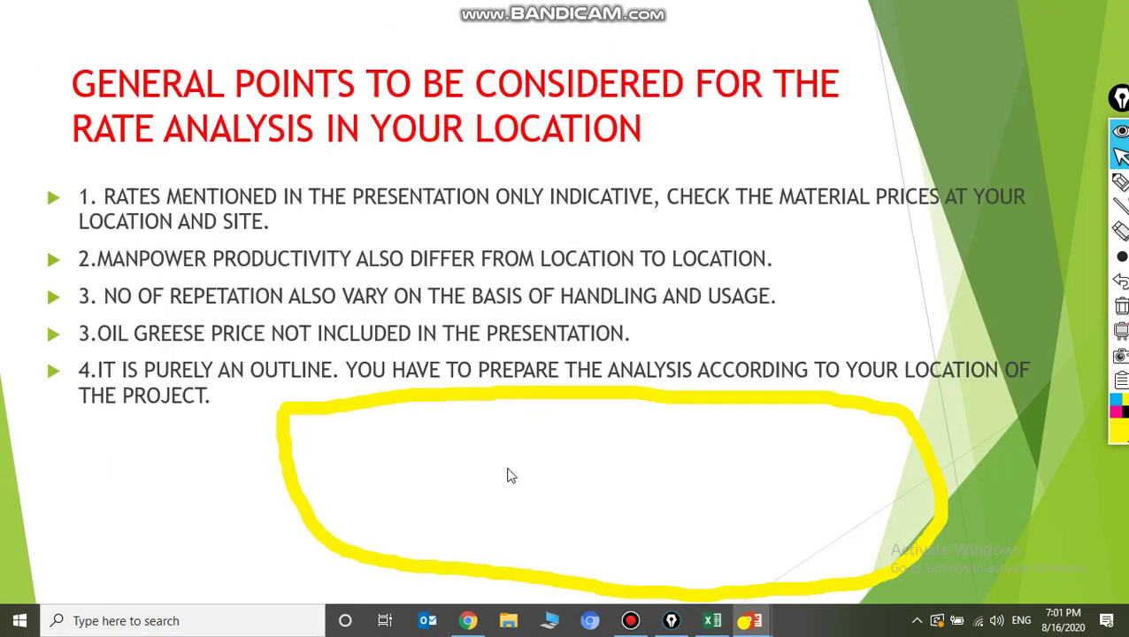
{"action": "key", "text": "b"}
{"action": "key", "text": "b"}
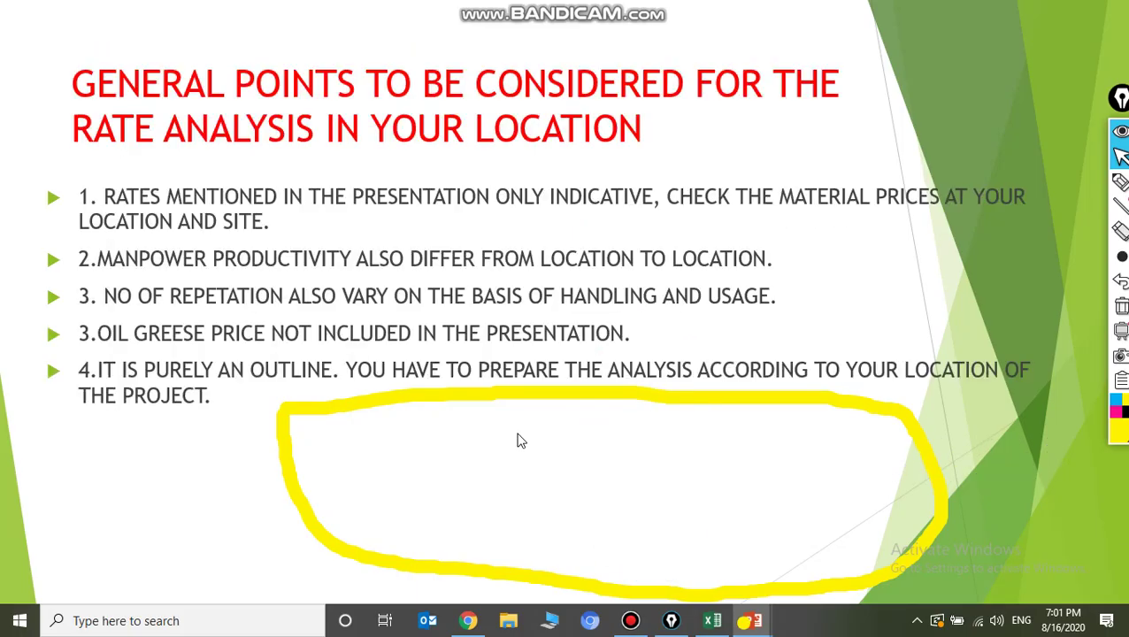